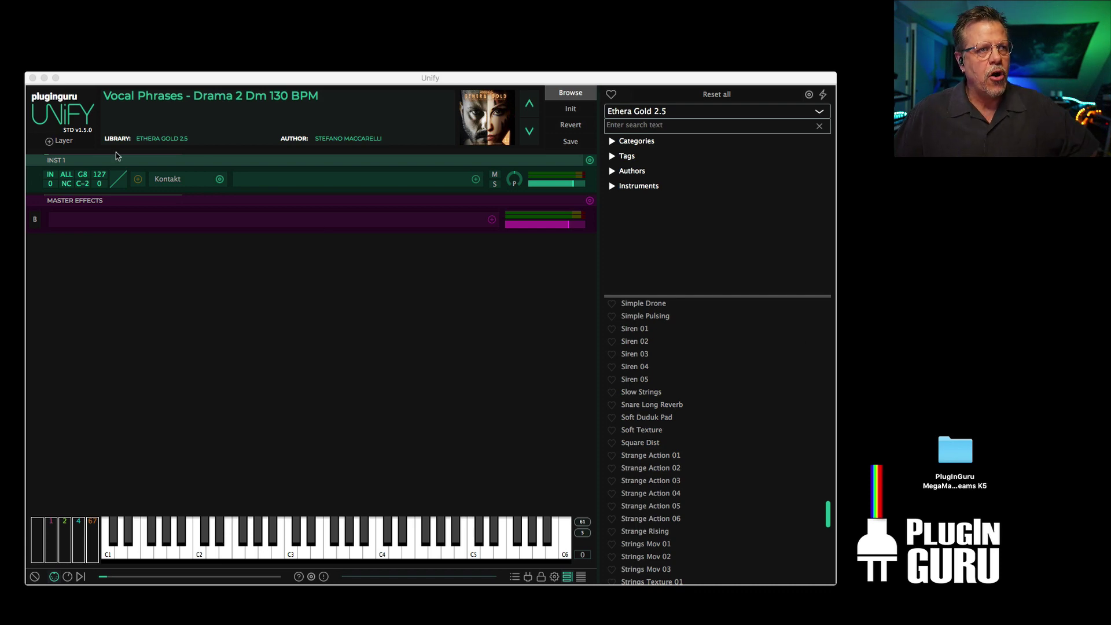
# View the Kontakt instrument interface loaded on the INST 1 layer, and close it.
pyautogui.click(167, 179)
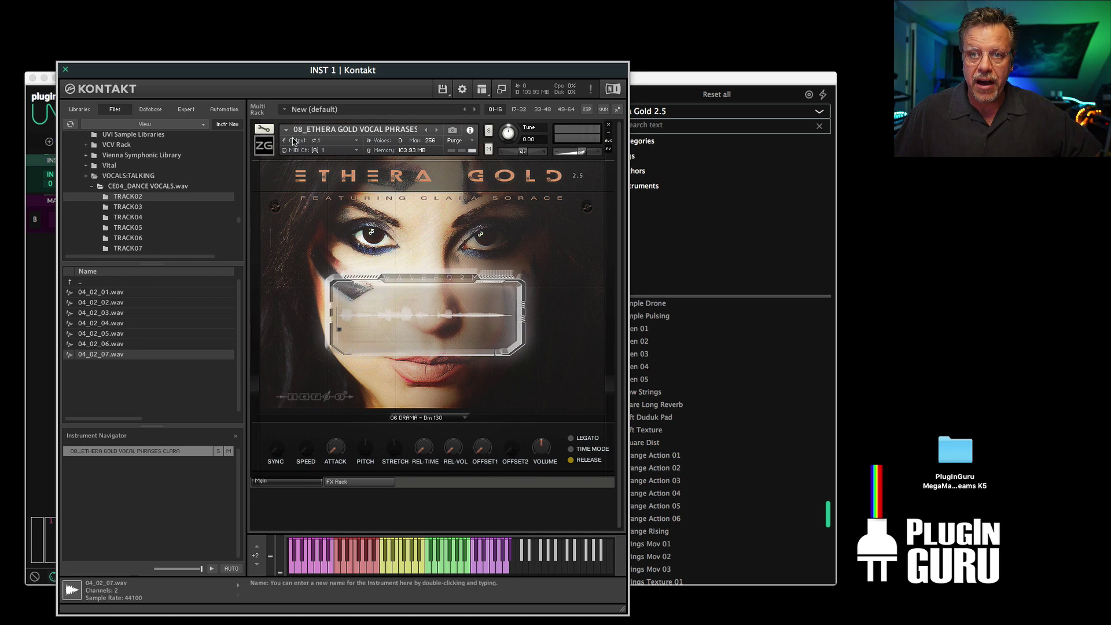
pyautogui.click(66, 69)
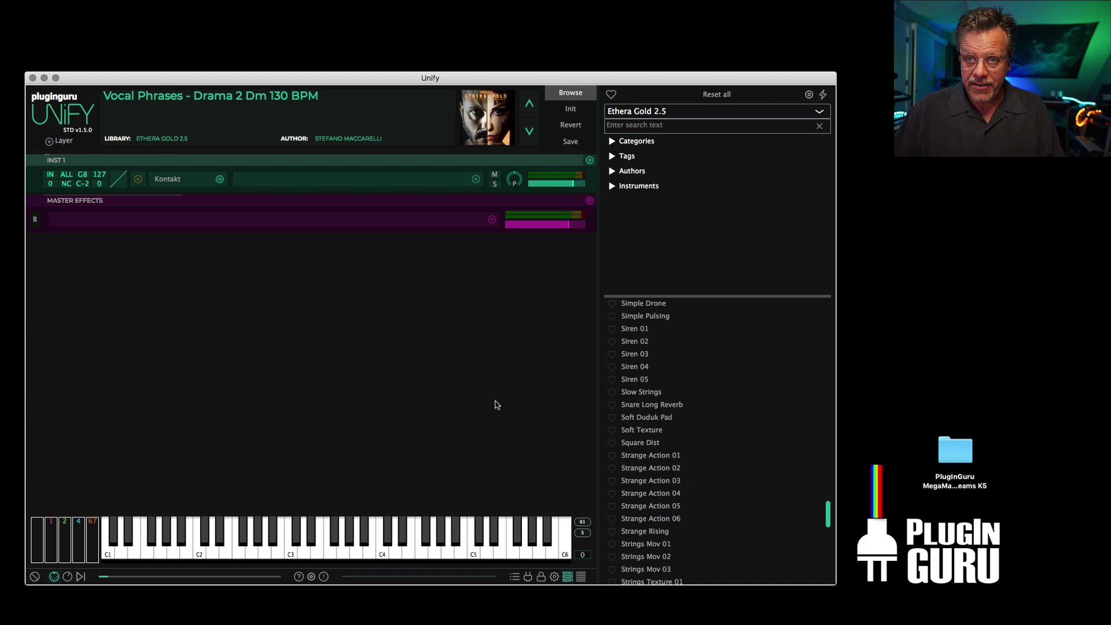
# Switch to Preview to view the K6.5 Error Loading.png screenshot, and leave Preview for the desktop.
pyautogui.press('super+Tab')
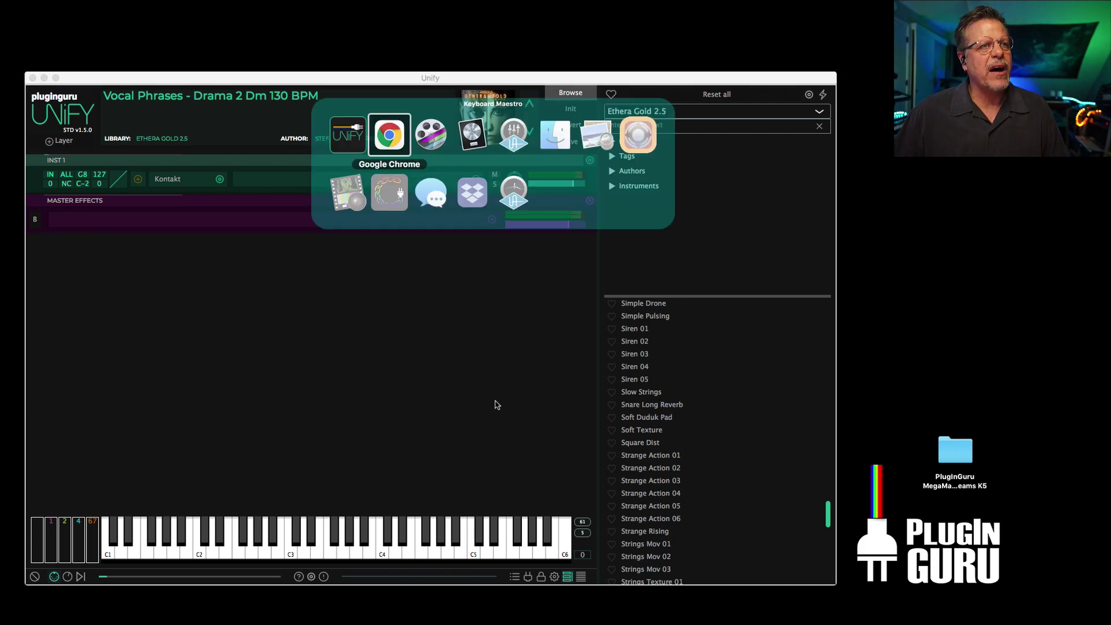
pyautogui.press('super+Tab')
pyautogui.press('super+Tab')
pyautogui.press('super+Tab')
pyautogui.press('super+Tab')
pyautogui.press('super+Tab')
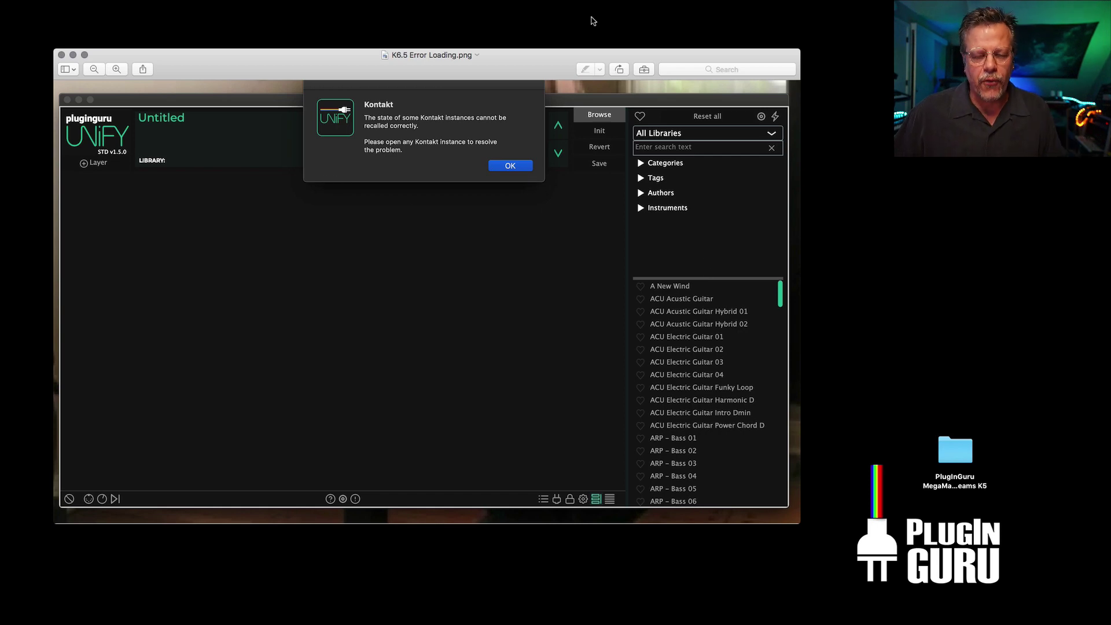
pyautogui.press('super+q')
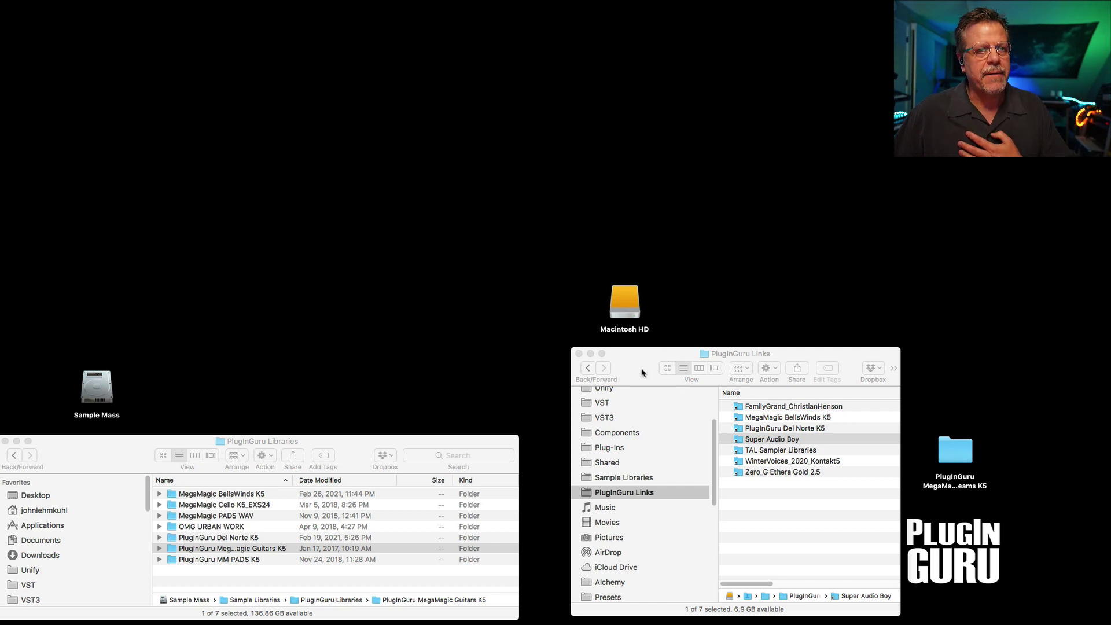
# Move the PlugInGuru MegaMagic Dreams K5 folder slightly higher on the desktop.
pyautogui.click(951, 438)
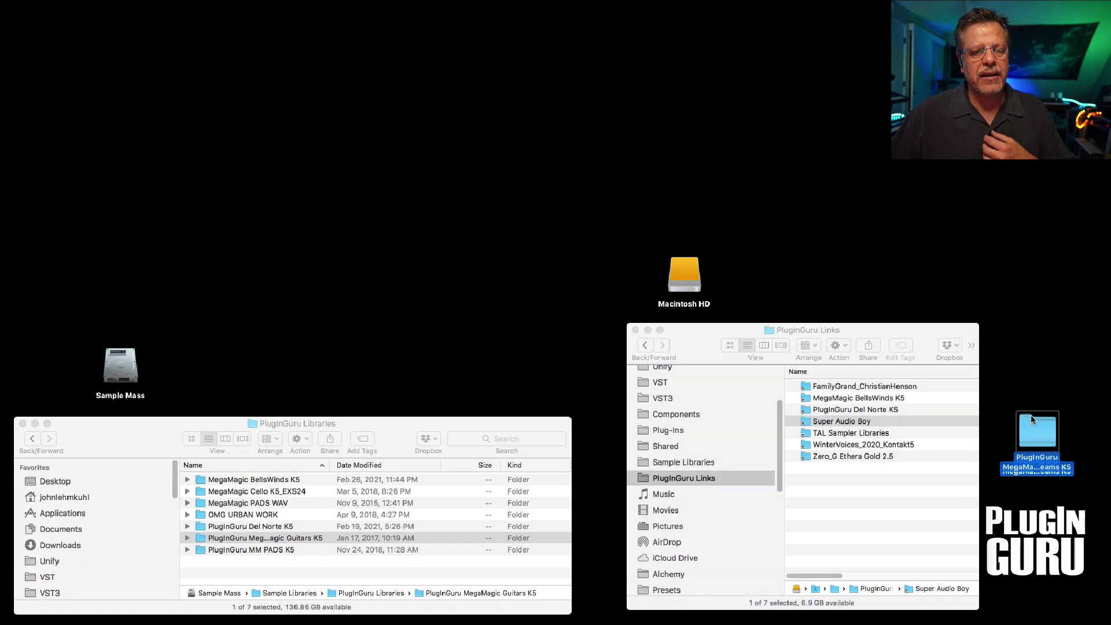
pyautogui.moveTo(1032, 419); pyautogui.dragTo(1023, 395)
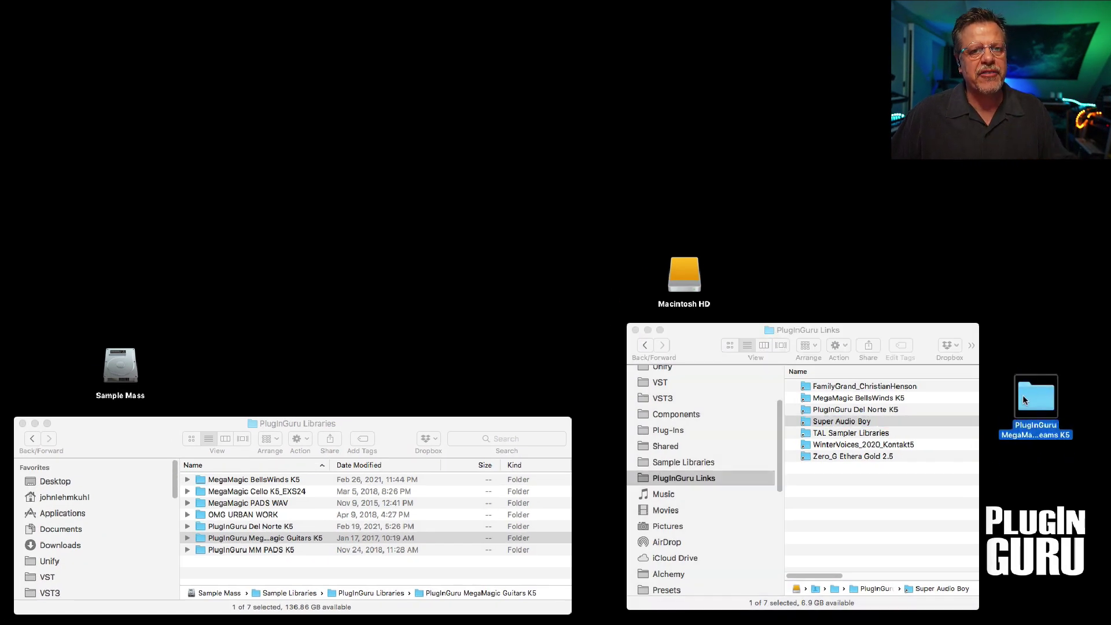
# Switch to Unify, choose the PlugInGuru Kontakt Del Norte library and load the patch SYNTH - Fortunate KA JL.
pyautogui.press('ctrl+alt+super+a')
pyautogui.press('Right')
pyautogui.press('Return')
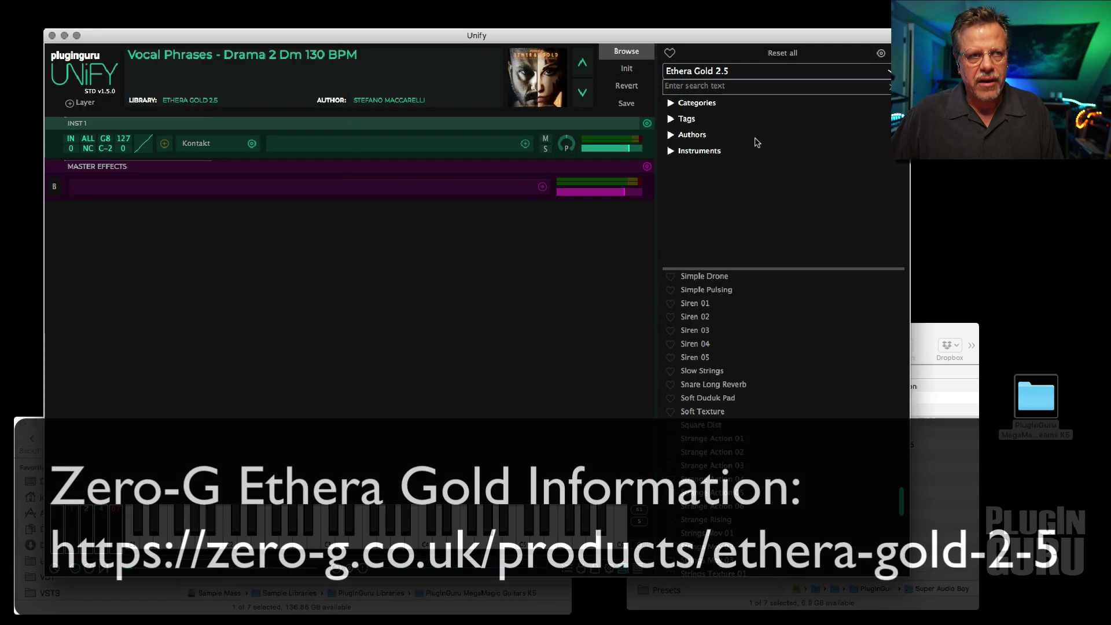
pyautogui.click(707, 72)
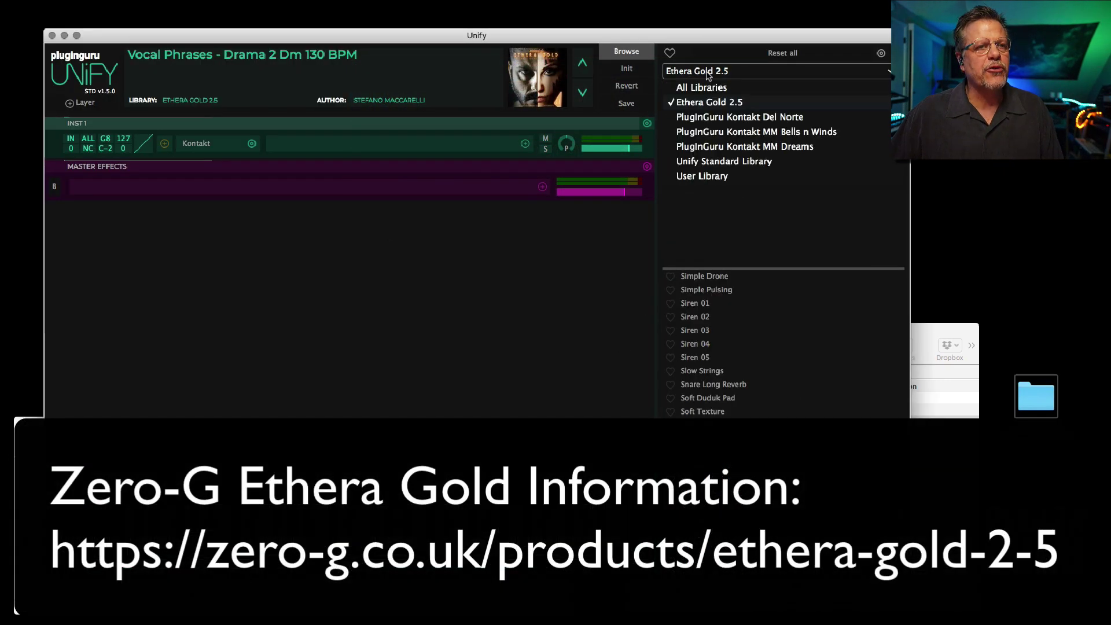
pyautogui.click(726, 117)
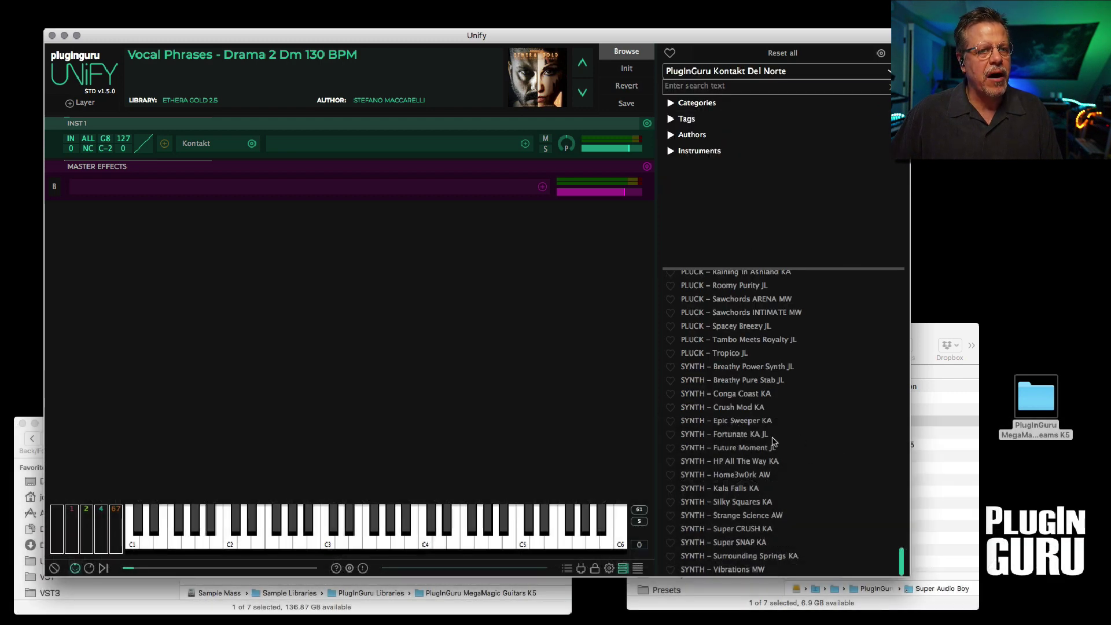
pyautogui.click(752, 435)
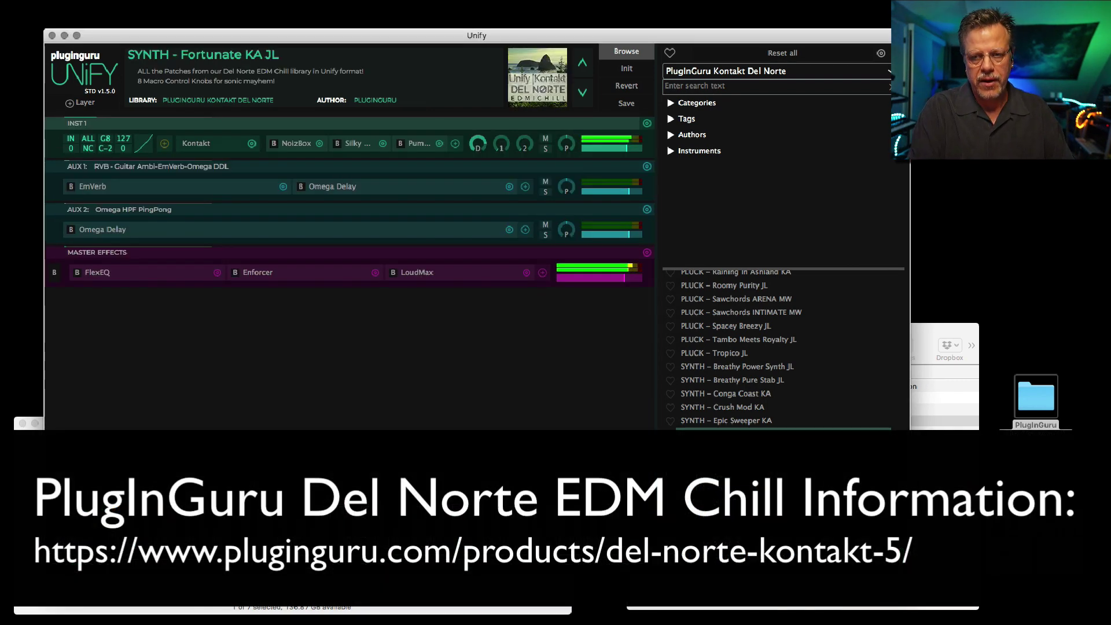
# Choose the PlugInGuru Kontakt MM Bells n Winds library and load the patch zKEY - Chorused DigiEP 2.
pyautogui.click(746, 70)
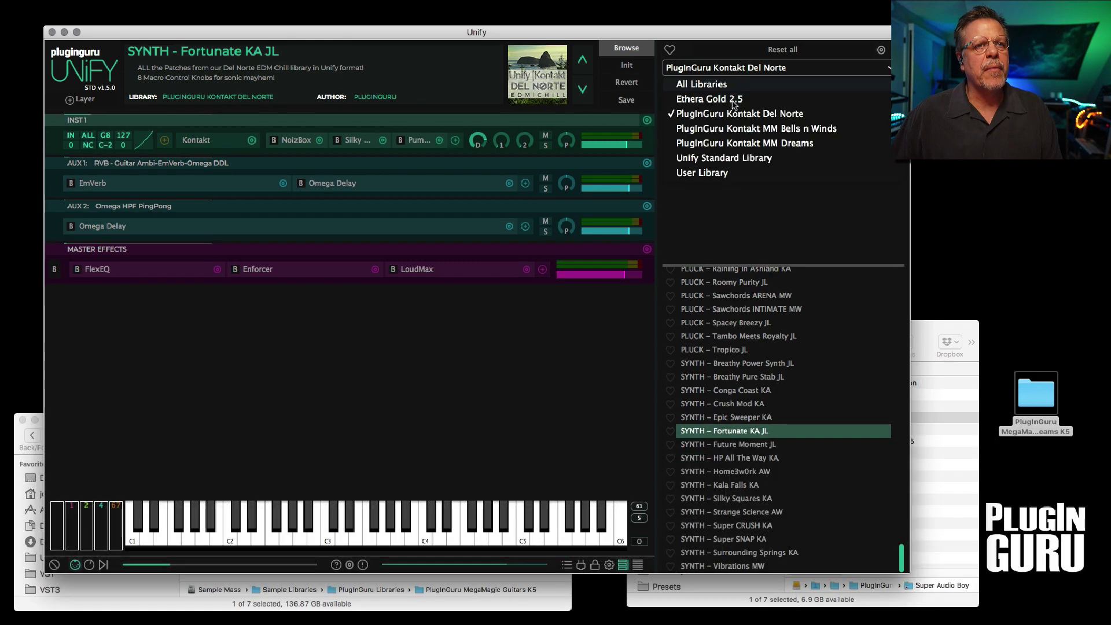
pyautogui.click(732, 128)
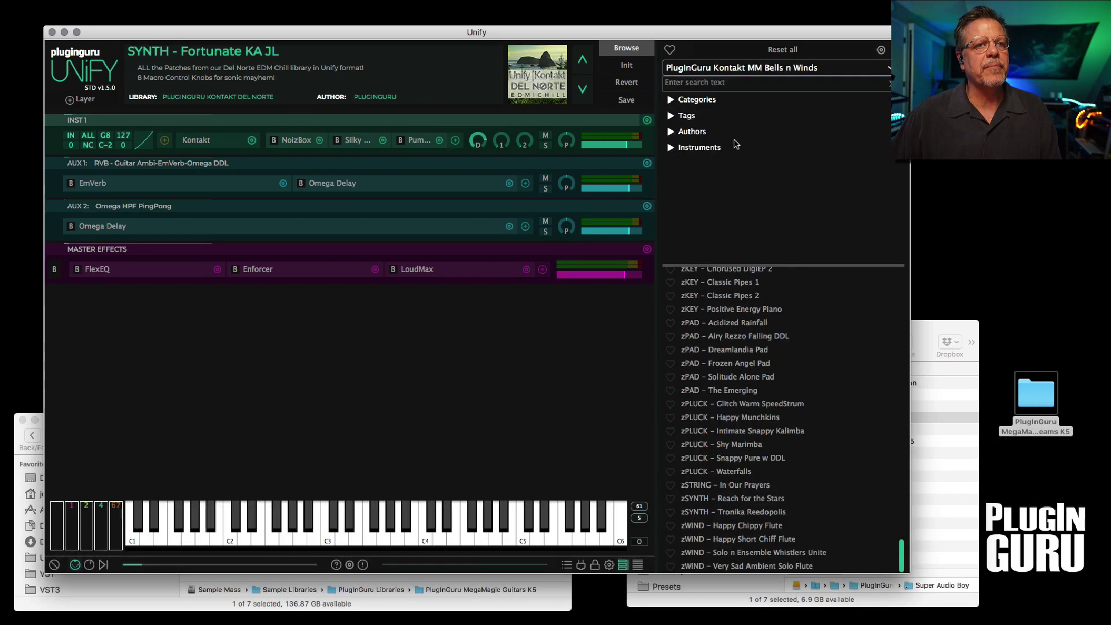
pyautogui.scroll(3, 735, 359)
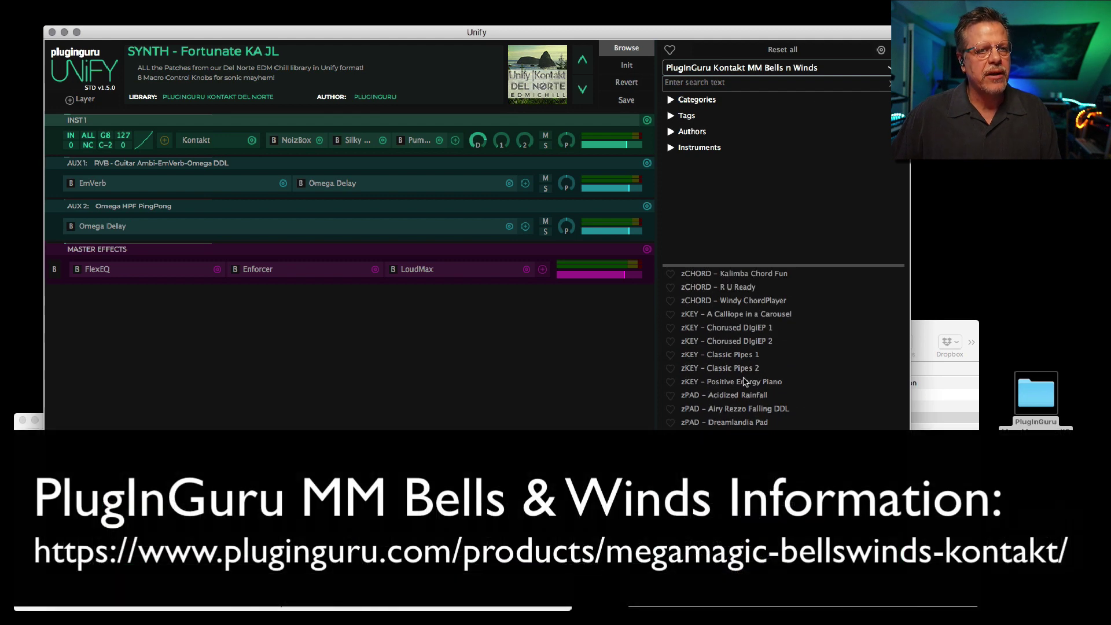
pyautogui.press('Down')
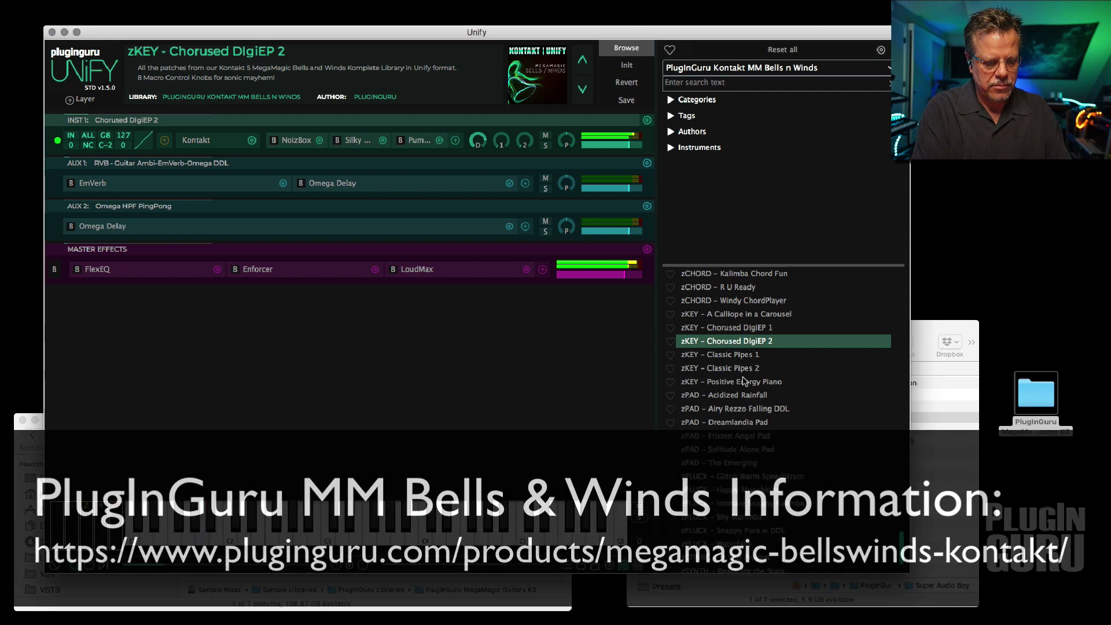
# Choose the PlugInGuru Kontakt MM Dreams library and load the patch zPLUCK - Static Charge TP, ignoring the missing content this time.
pyautogui.click(722, 70)
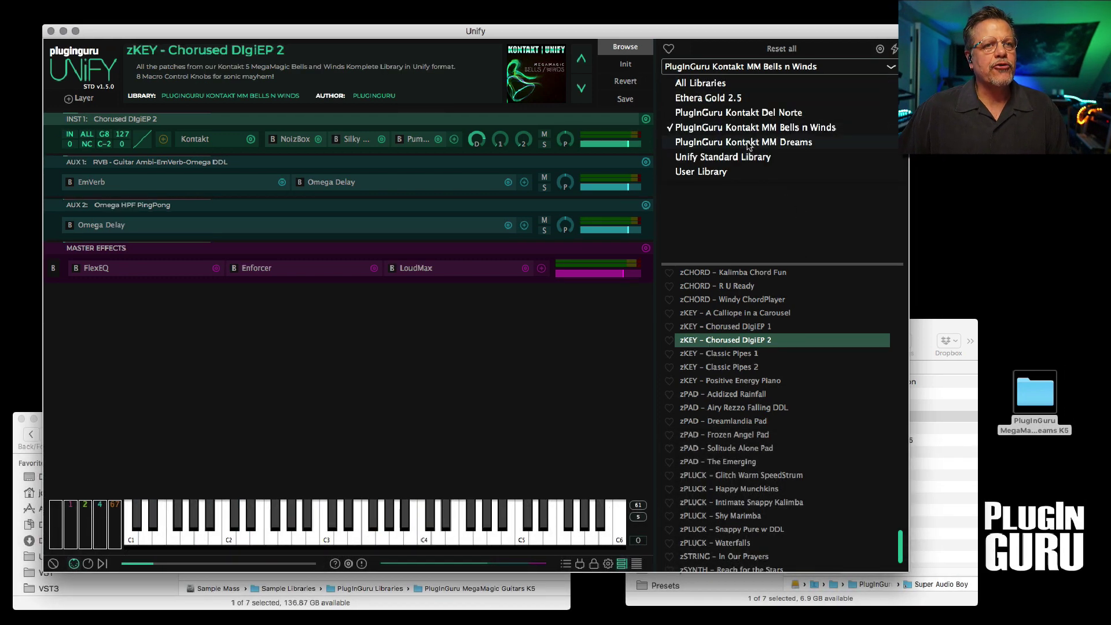
pyautogui.click(748, 143)
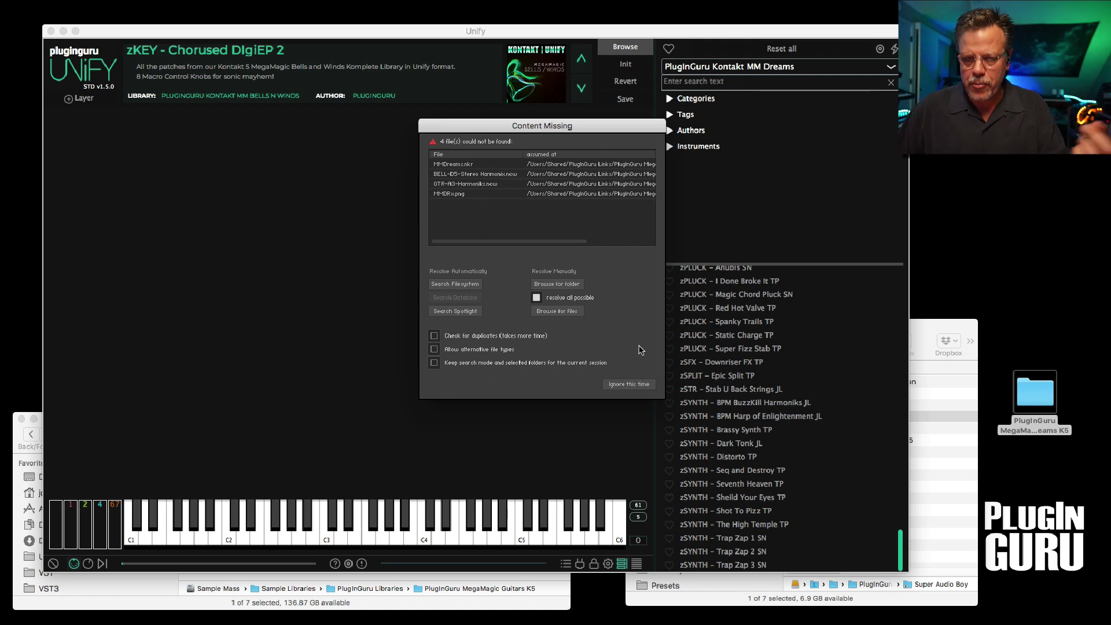
pyautogui.click(640, 386)
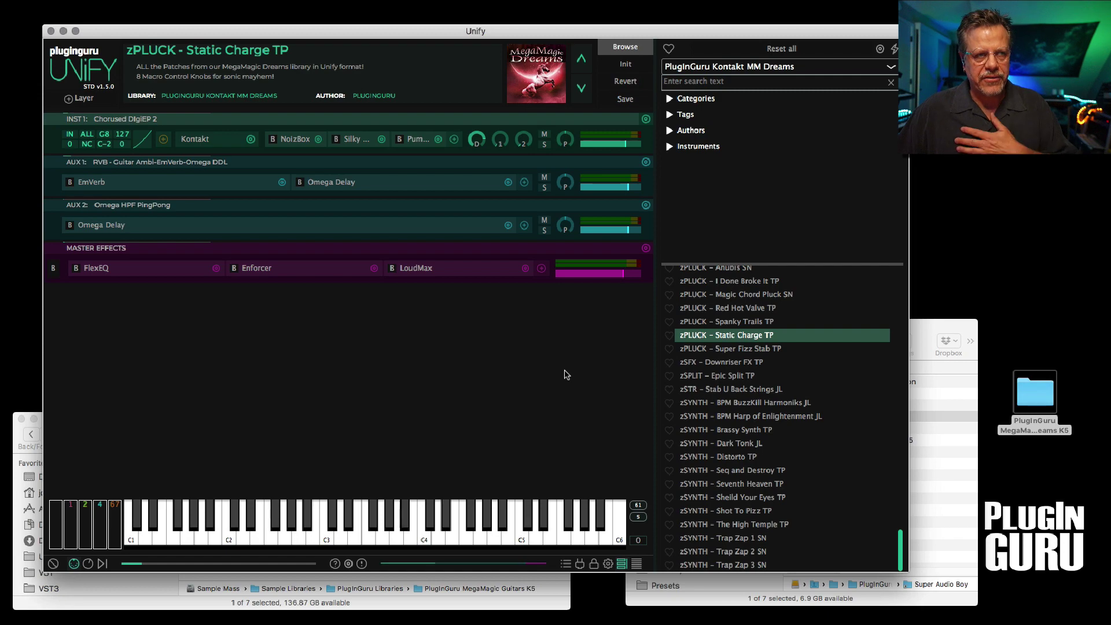
# Leave Unify for the desktop and examine the folder path of the PlugInGuru Links folder on Macintosh HD.
pyautogui.press('super+q')
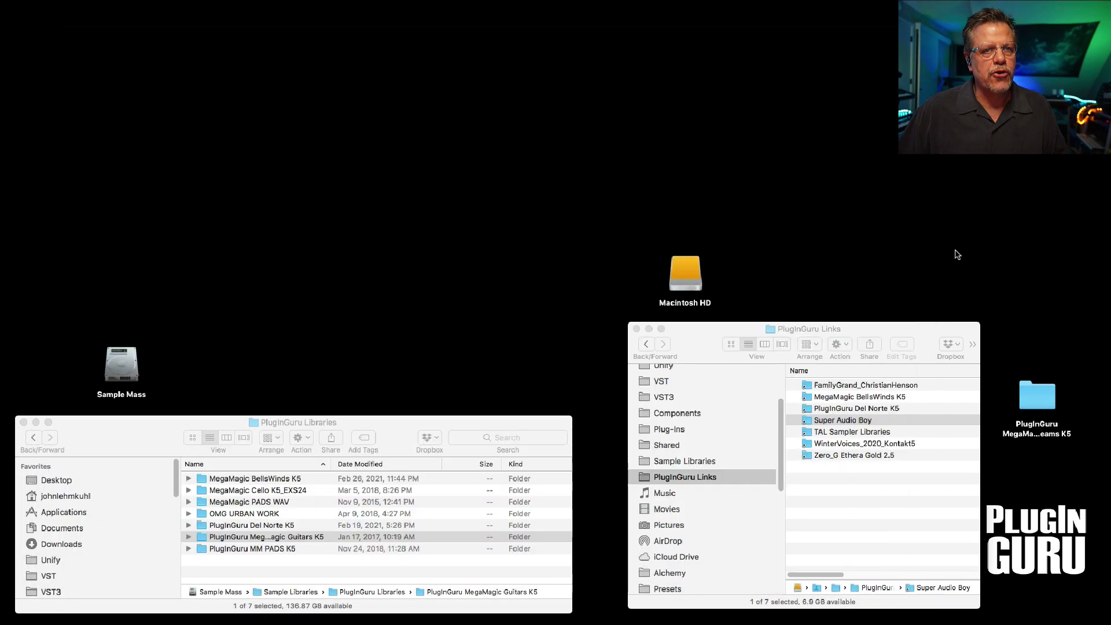
pyautogui.click(677, 270)
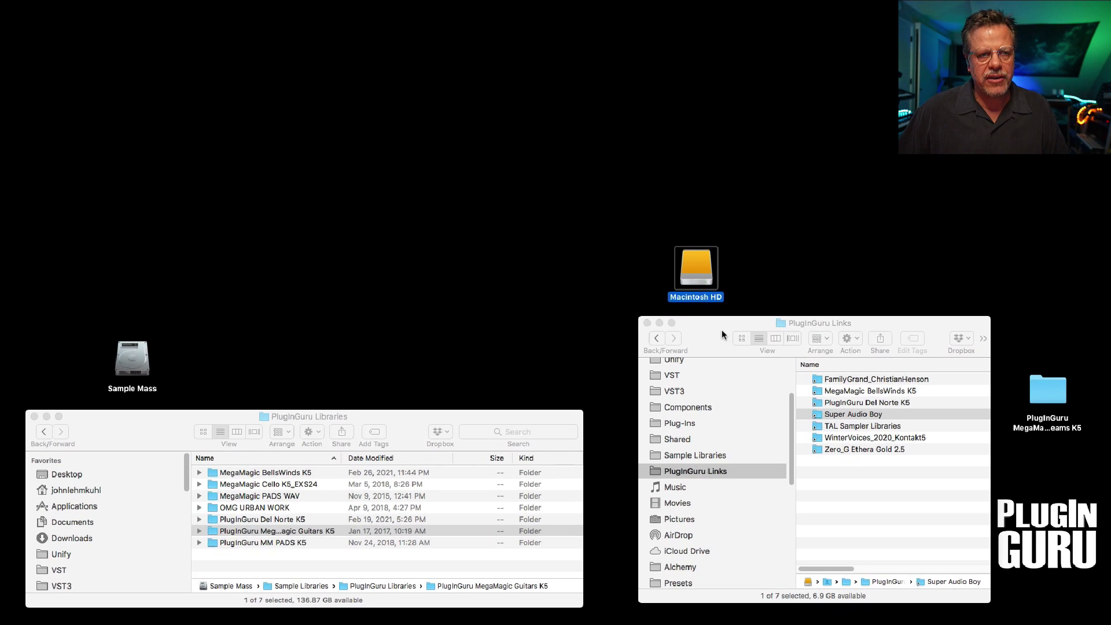
pyautogui.click(711, 334)
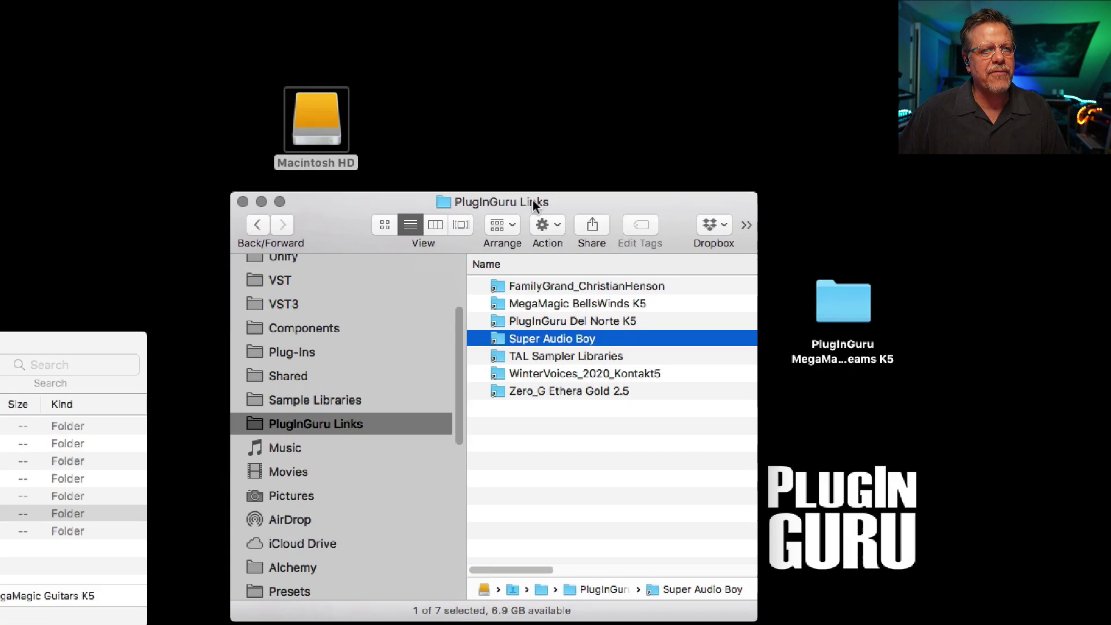
pyautogui.keyDown('super'); pyautogui.click(819, 323); pyautogui.keyUp('super')
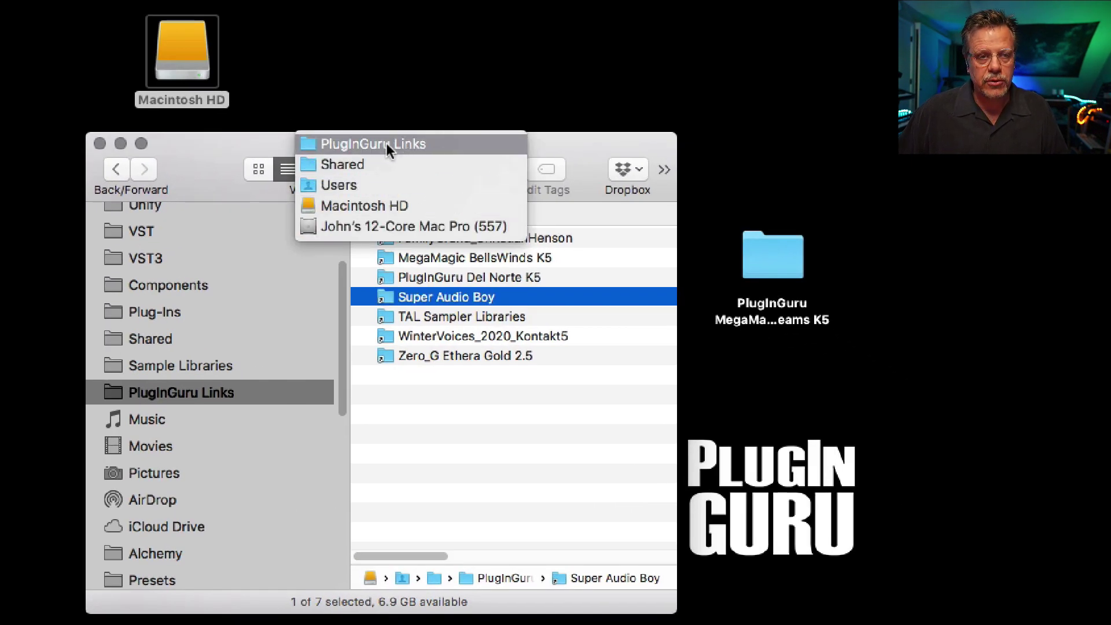
pyautogui.click(217, 141)
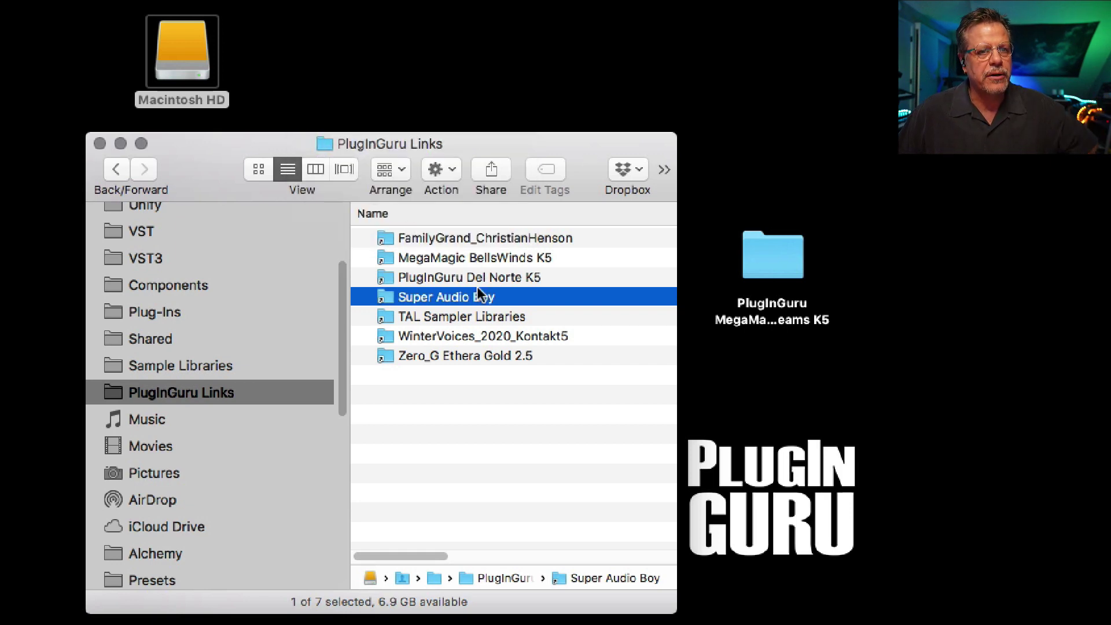
# Inspect the Del Norte K5, MegaMagic BellsWinds K5 and Zero_G Ethera Gold 2.5 links, and bring forward the PlugInGuru Libraries folder on Sample Mass.
pyautogui.click(489, 277)
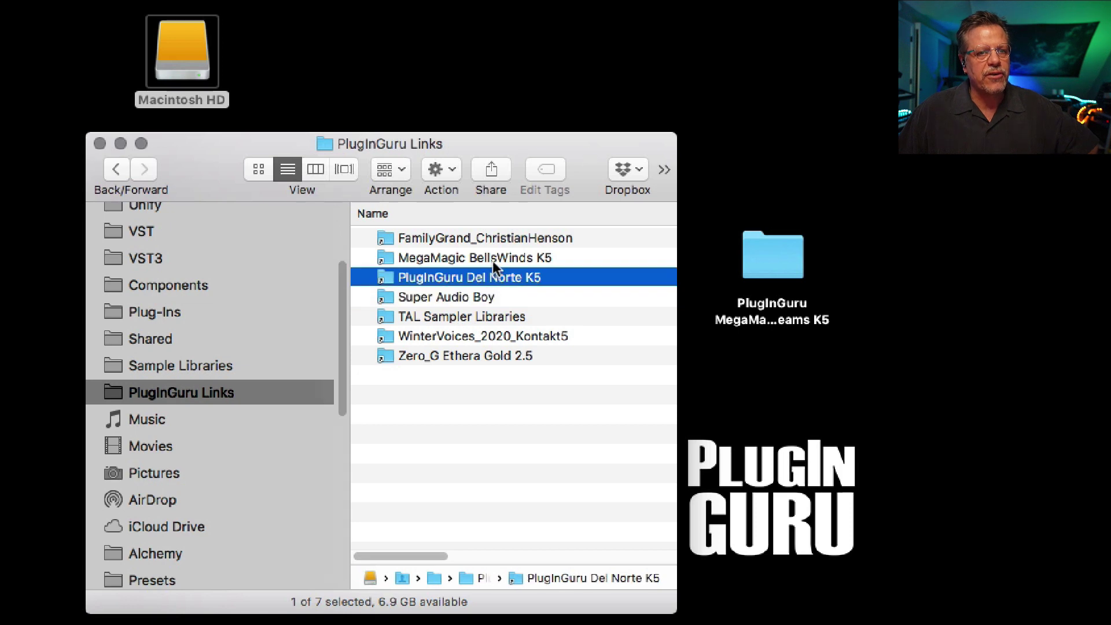
pyautogui.click(495, 258)
pyautogui.click(457, 356)
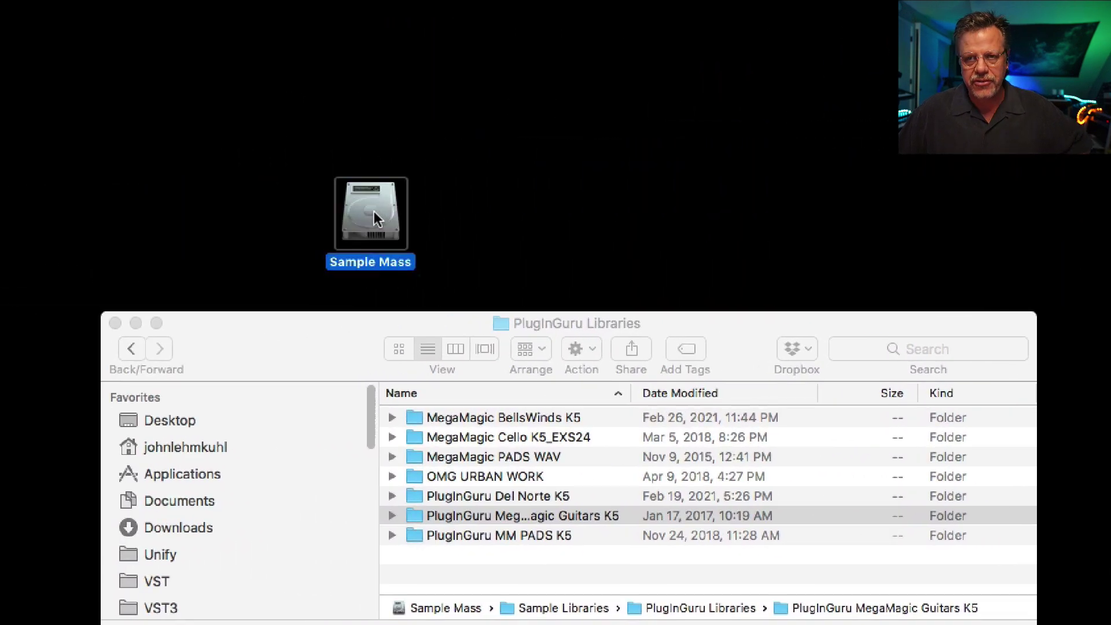
pyautogui.click(328, 334)
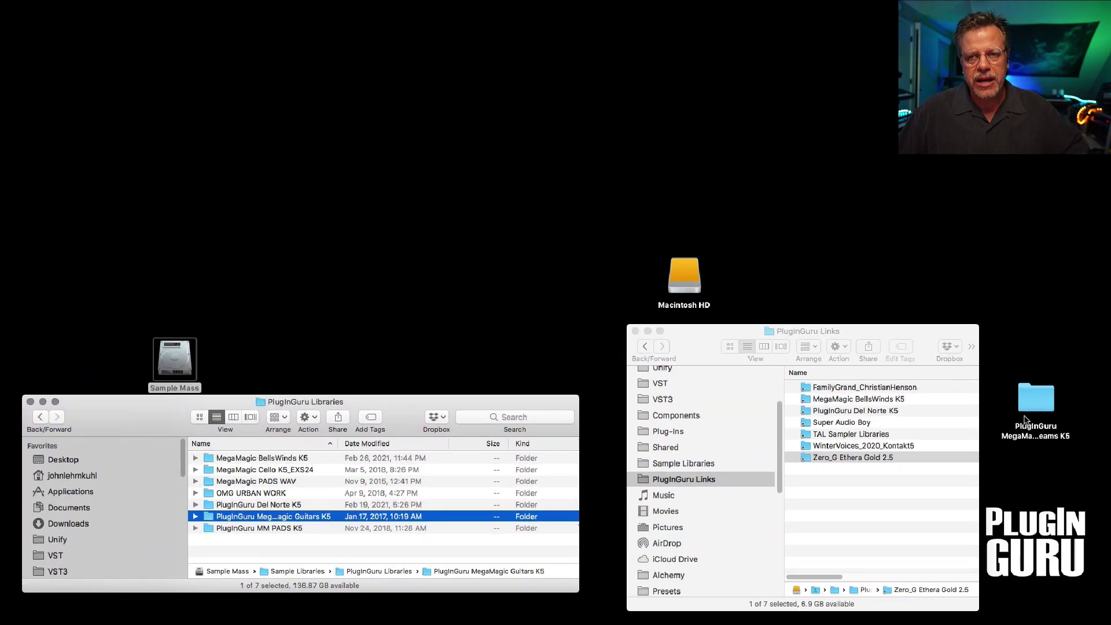
# Open the PlugInGuru MegaMagic Dreams K5 folder from the desktop and expand its MegaMagic Dreams for UNIFY subfolder.
pyautogui.click(1035, 398)
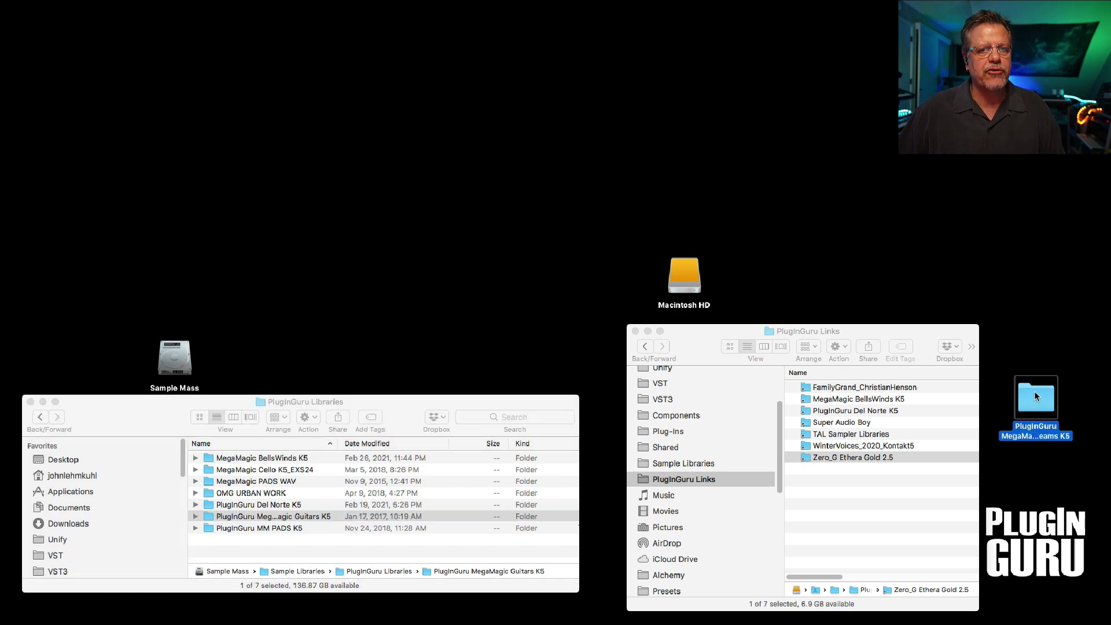
pyautogui.press('super+o')
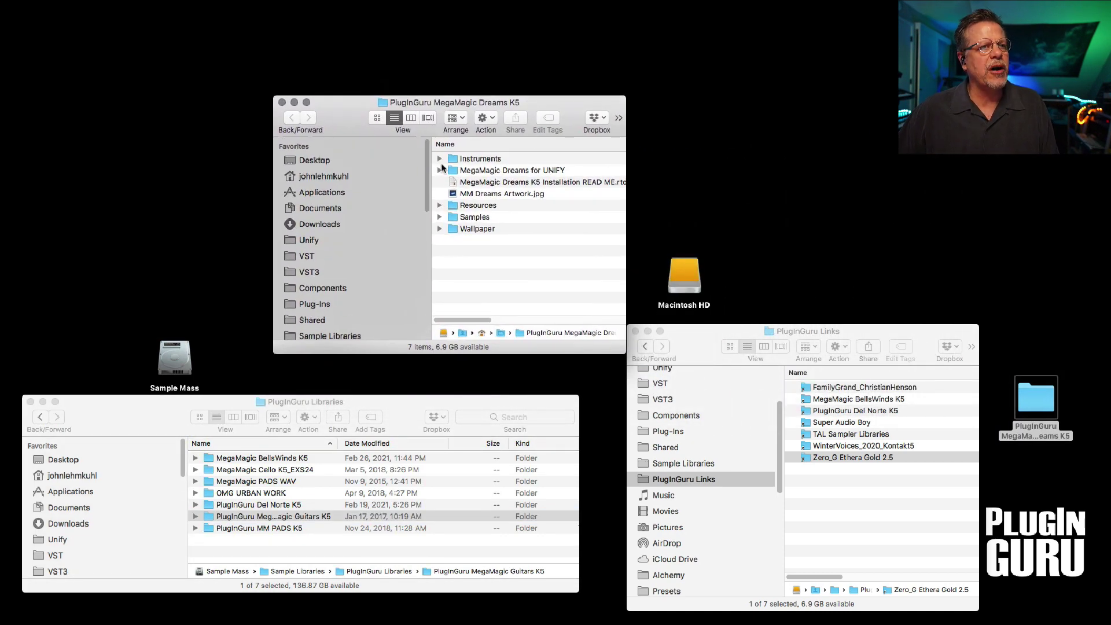
pyautogui.click(440, 171)
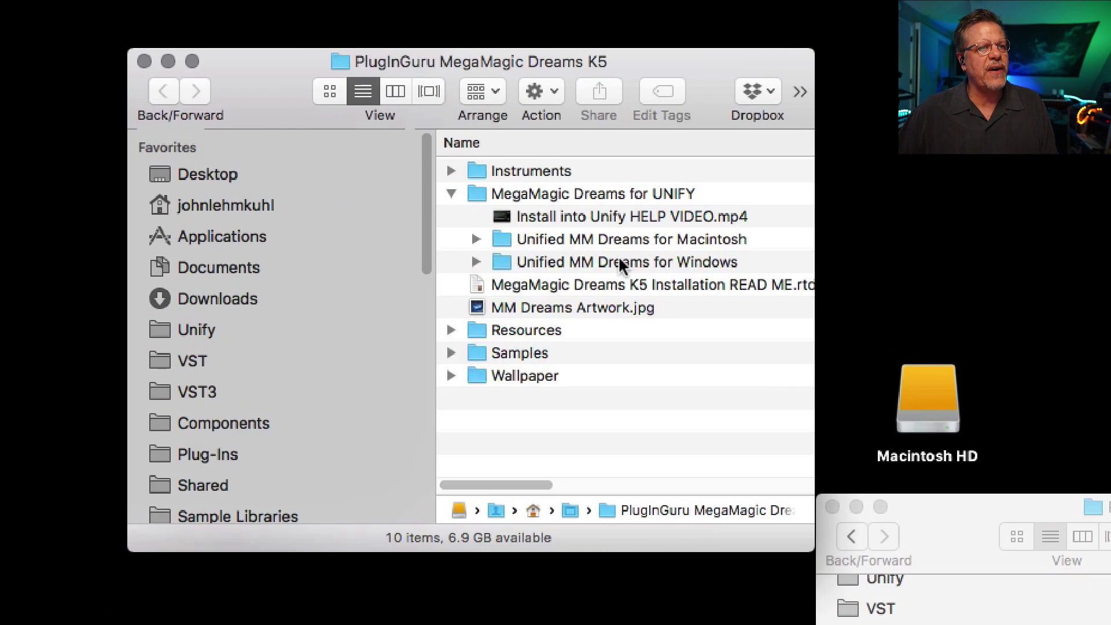
# Expand the Unified MM Dreams for Macintosh folder in the MegaMagic Dreams K5 window.
pyautogui.click(666, 242)
pyautogui.click(679, 260)
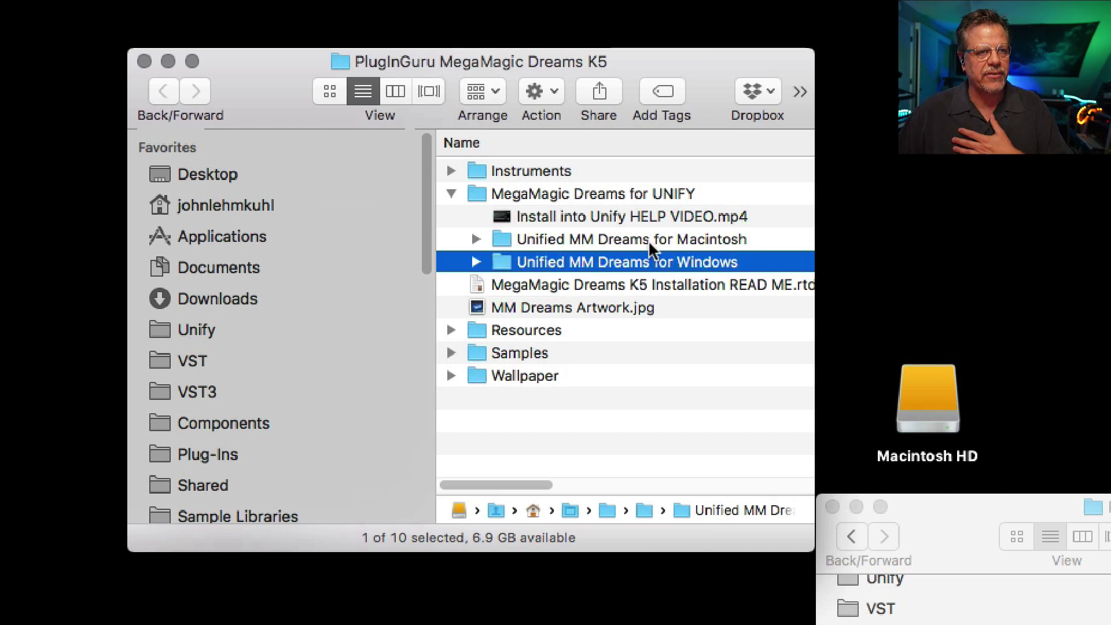
pyautogui.moveTo(701, 65); pyautogui.dragTo(634, 102)
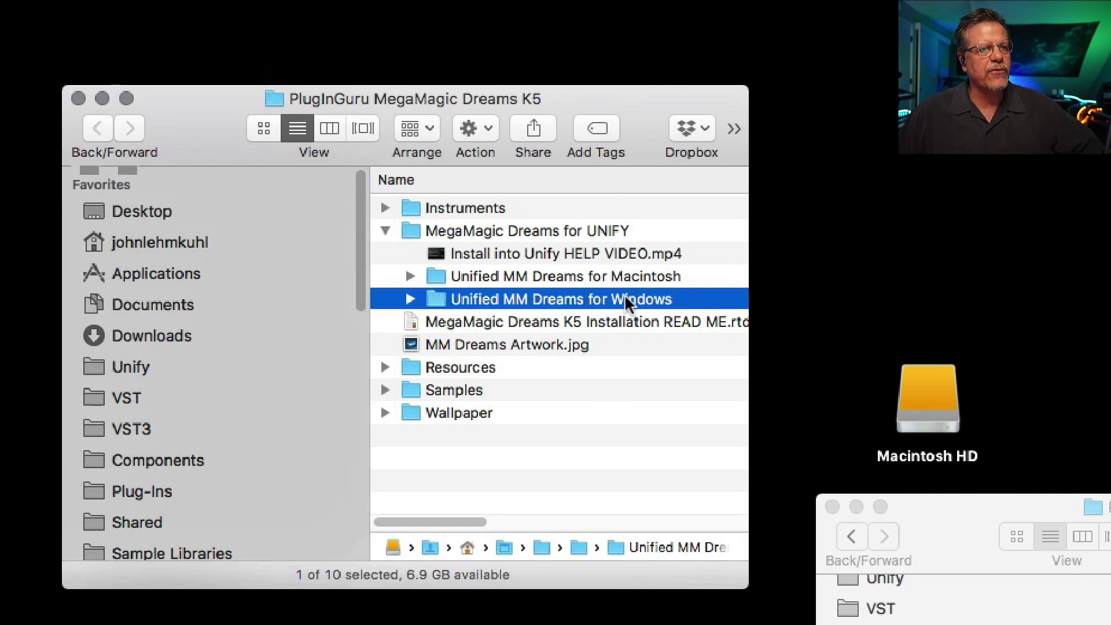
pyautogui.click(410, 277)
# Move the MegaMagic Dreams K5 window aside, switch to Unify and install PlugInGuru Kontakt MM Dreams.guru into it.
pyautogui.moveTo(633, 88); pyautogui.dragTo(1110, 3)
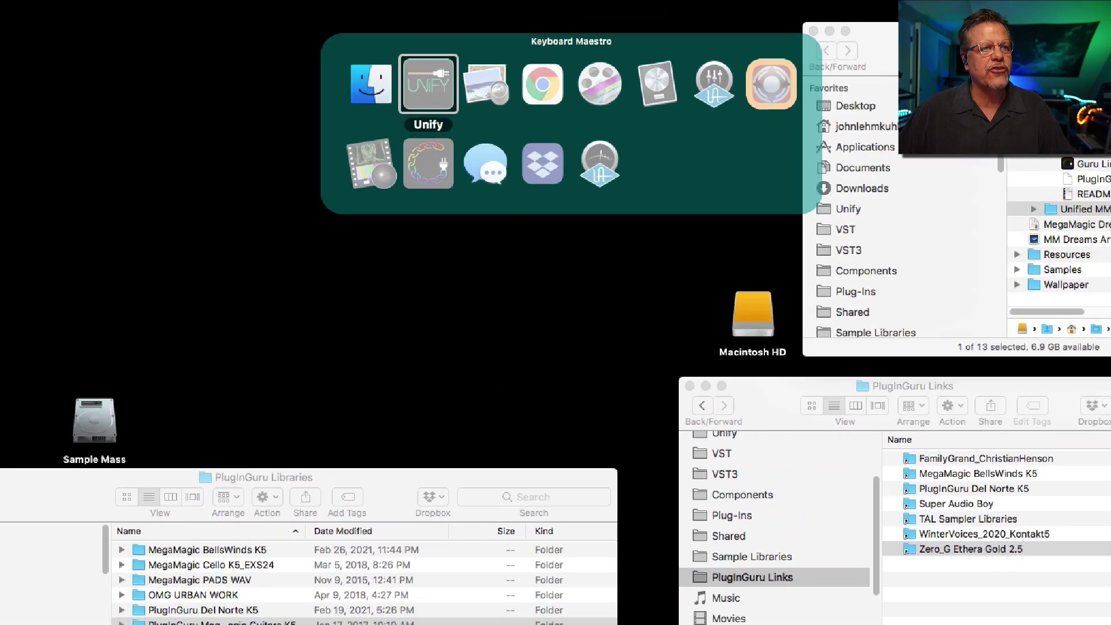
pyautogui.press('Return')
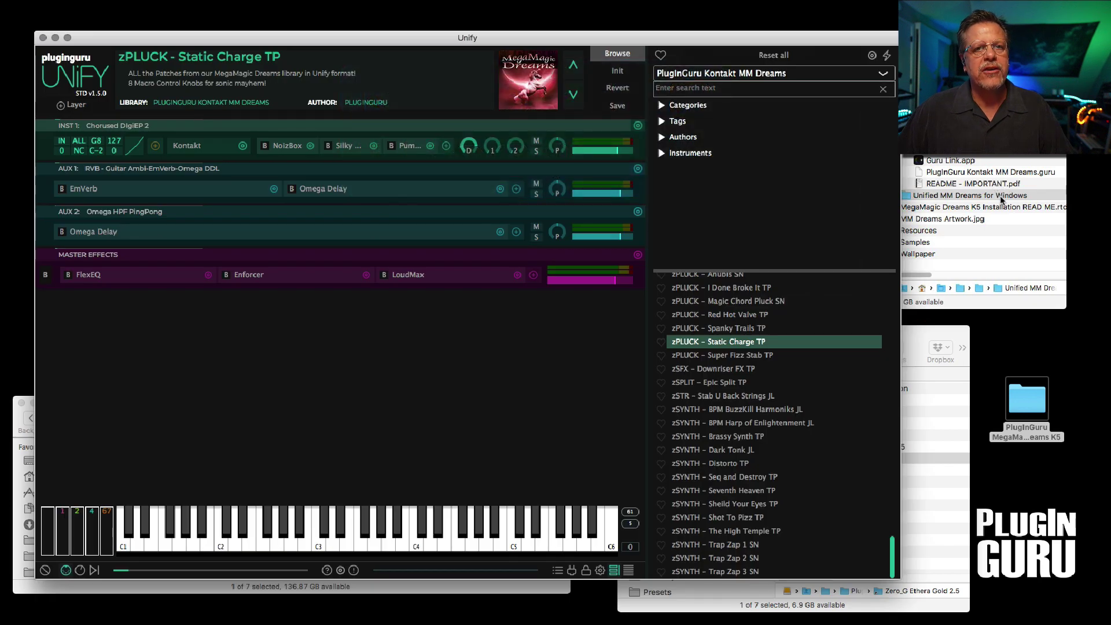
pyautogui.moveTo(1014, 175); pyautogui.dragTo(435, 351)
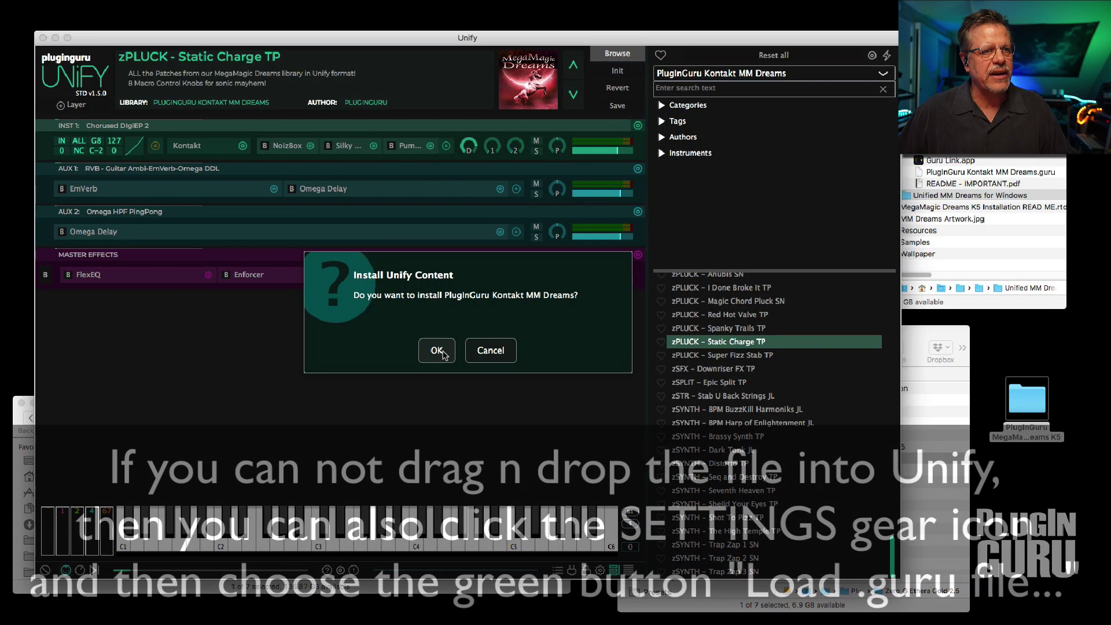
pyautogui.click(438, 351)
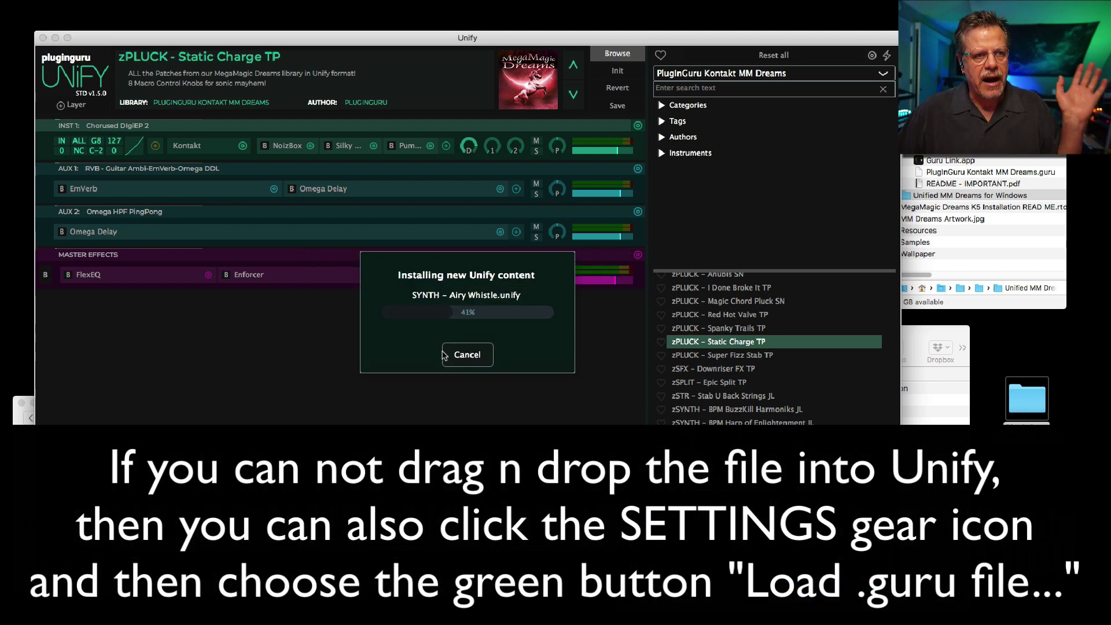
# Finish the MM Dreams installation in Unify and collapse the Unified MM Dreams for Macintosh folder in Finder.
pyautogui.click(469, 350)
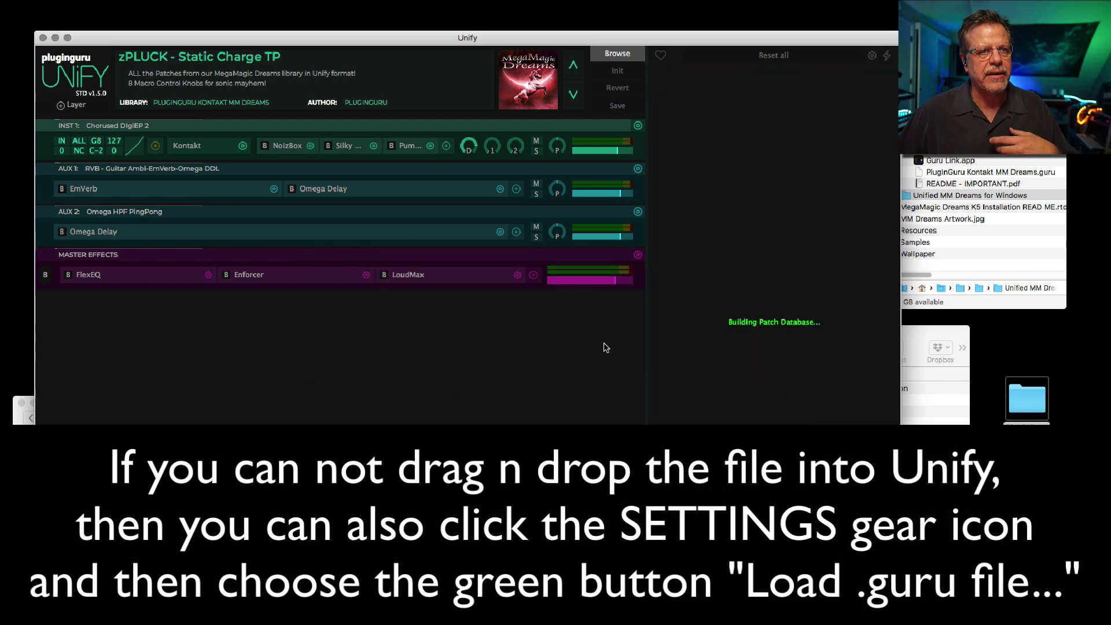
pyautogui.click(893, 152)
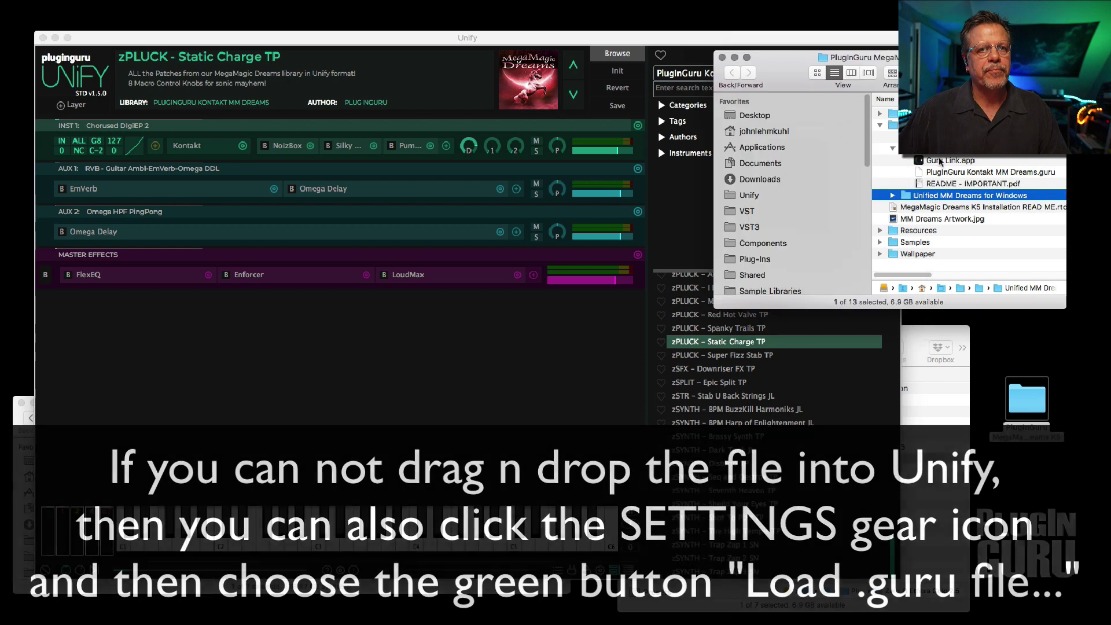
pyautogui.click(893, 152)
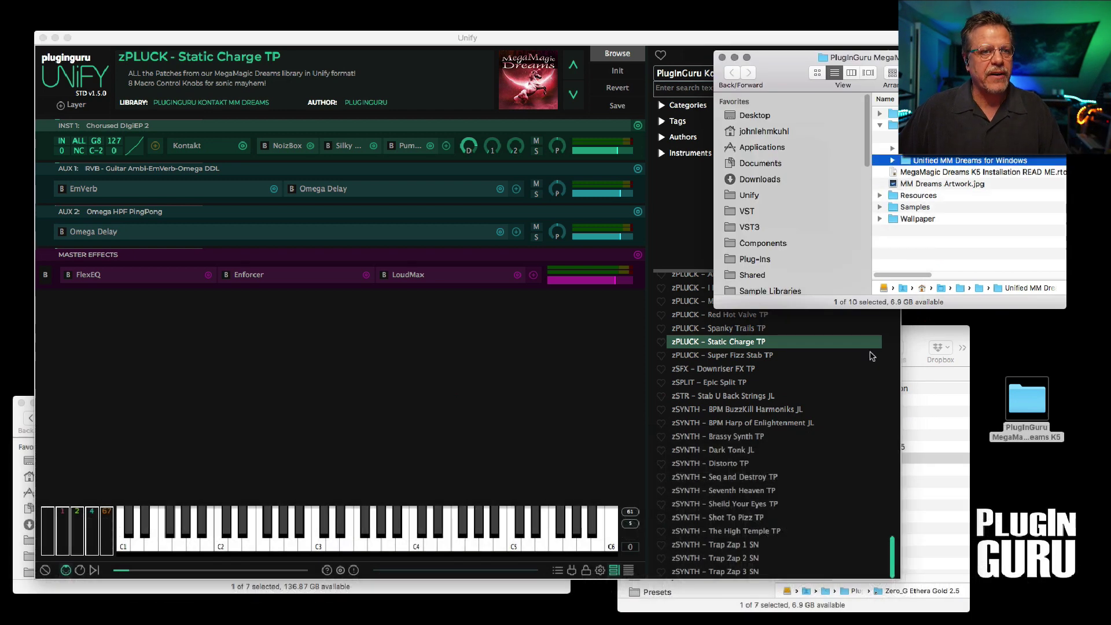
# Load the zSYNTH - BPM BuzzKill Harmoniks JL patch in Unify, then hide Unify to reach the desktop.
pyautogui.click(739, 414)
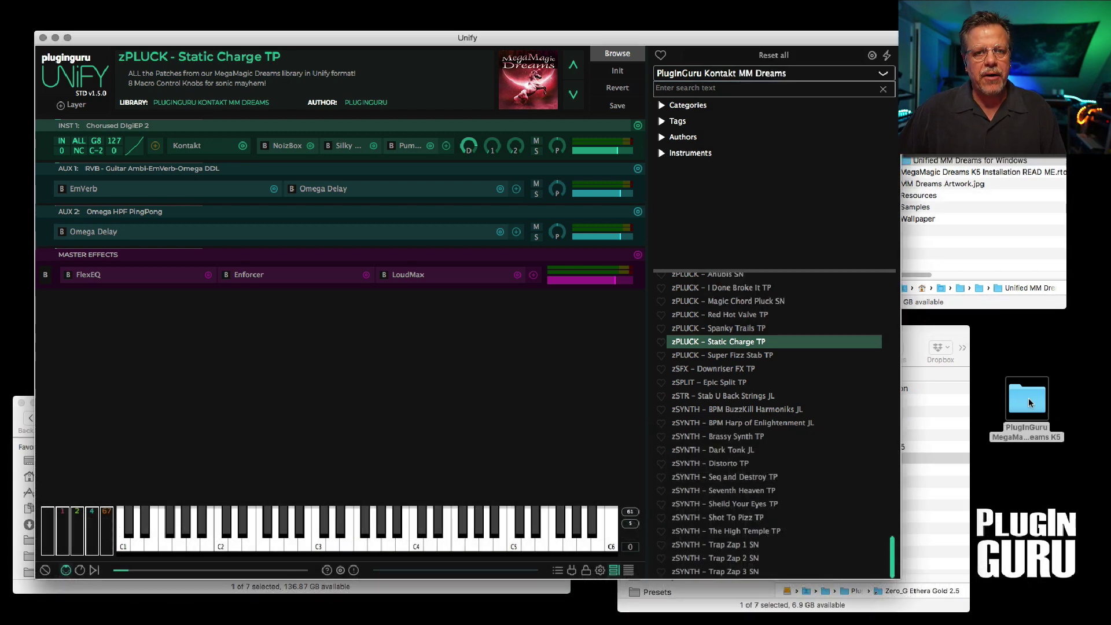
pyautogui.moveTo(1027, 405); pyautogui.dragTo(1025, 388)
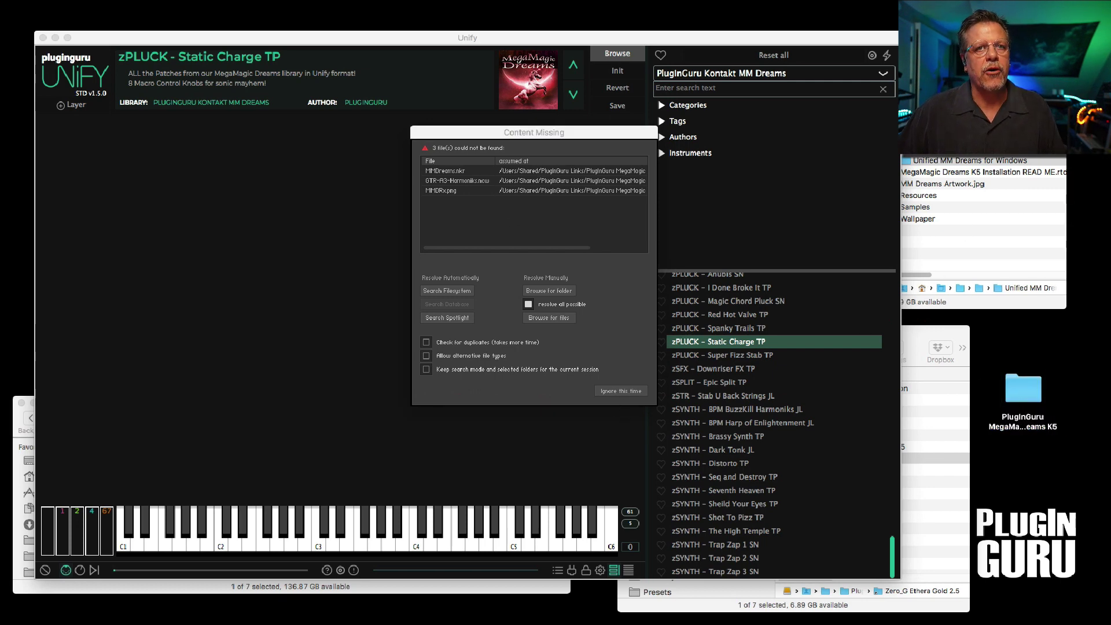
pyautogui.press('super+h')
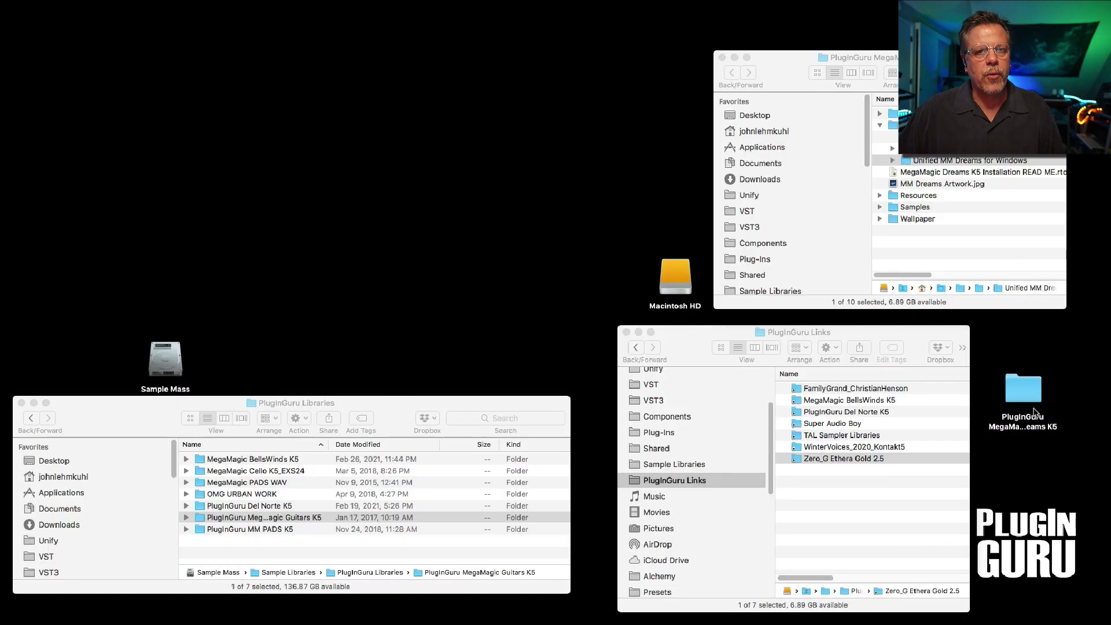
# Copy the PlugInGuru MegaMagic Dreams K5 desktop folder into PlugInGuru Libraries on Sample Mass and remove the desktop original.
pyautogui.click(1026, 389)
pyautogui.moveTo(1022, 392); pyautogui.dragTo(426, 539)
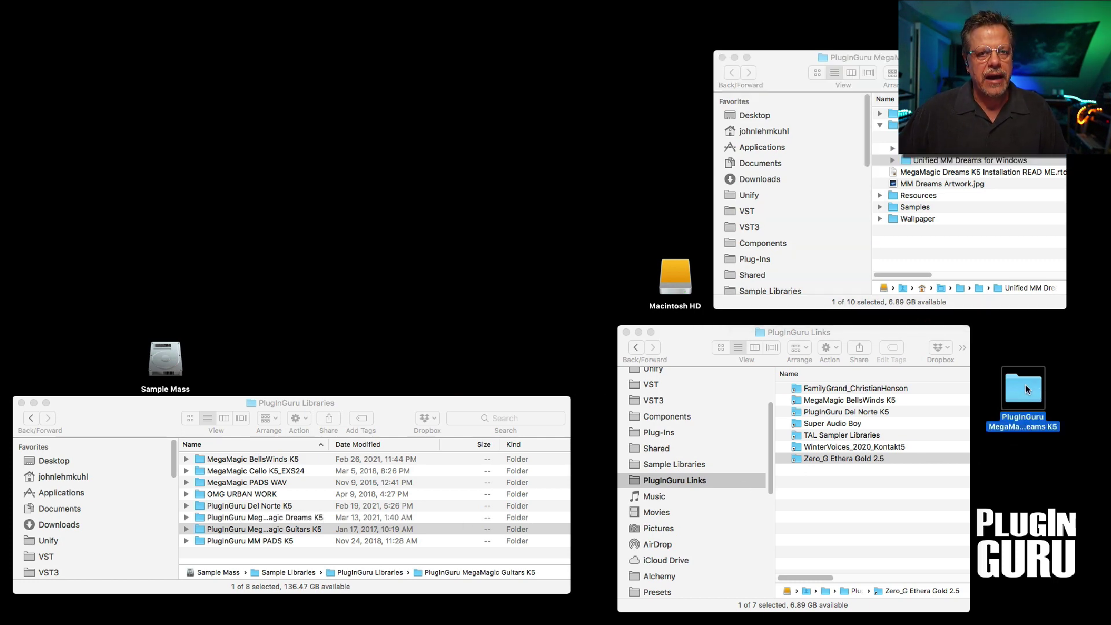
pyautogui.press('super+e')
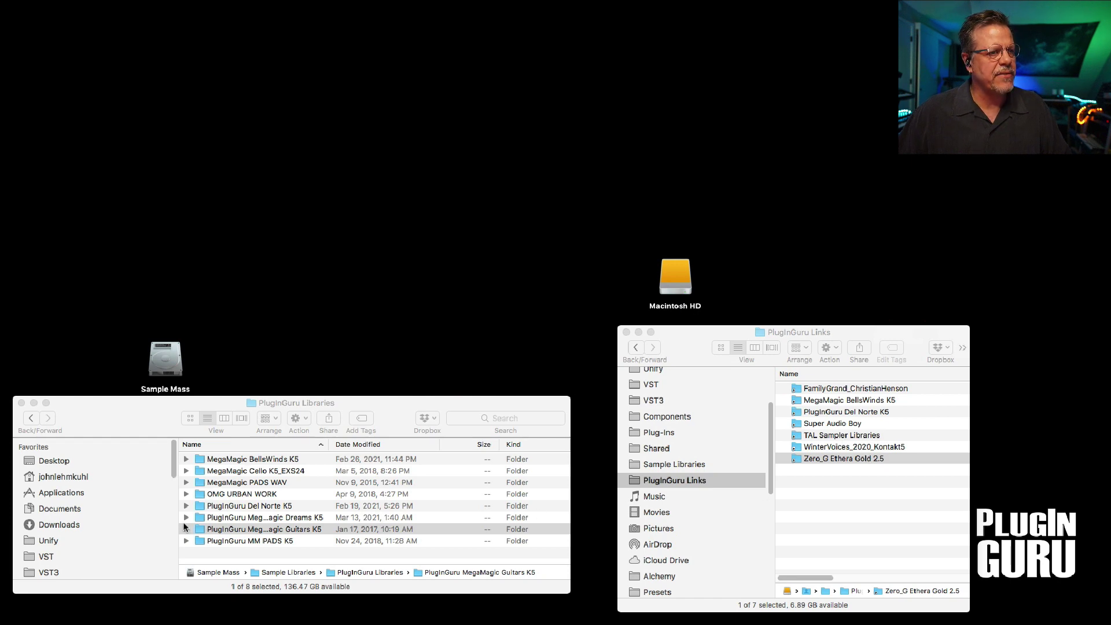
pyautogui.click(186, 529)
pyautogui.scroll(1, 194, 502)
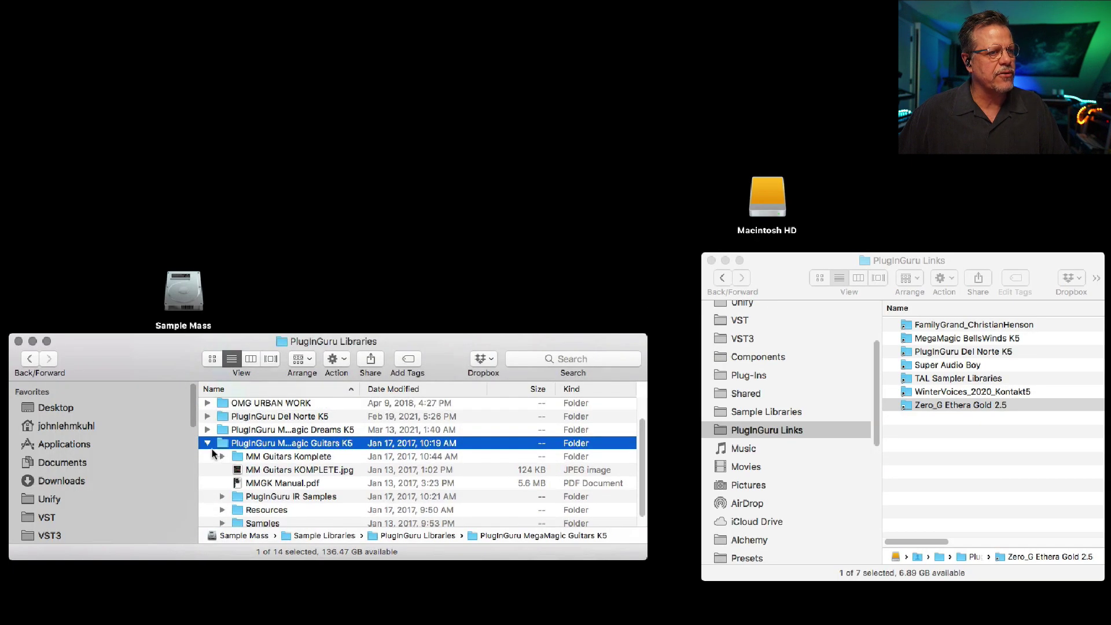
pyautogui.click(187, 494)
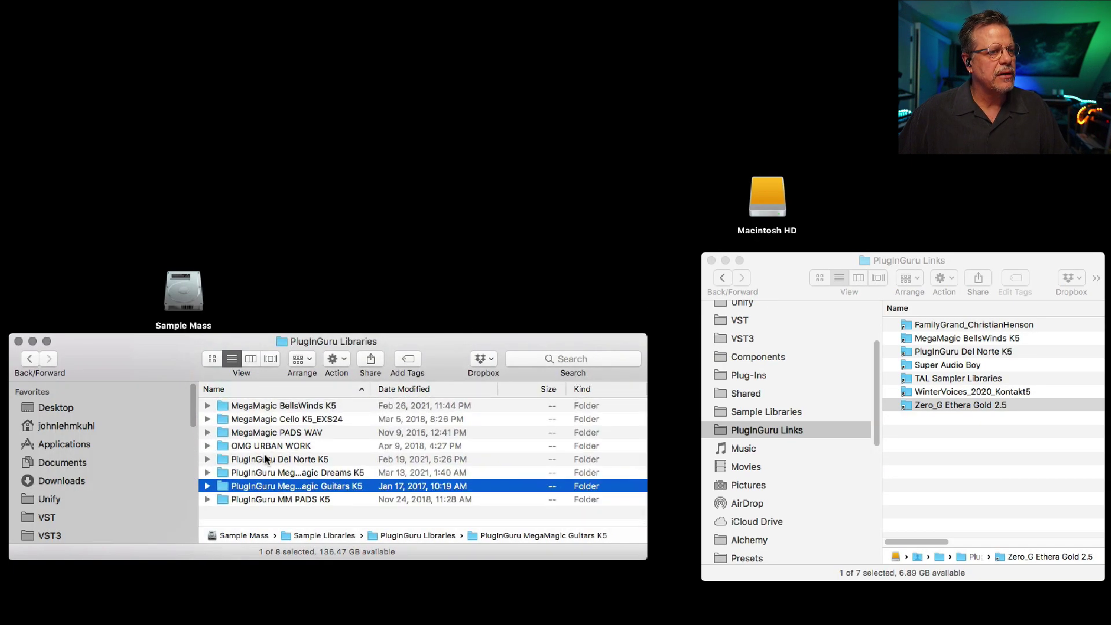
# Open Unified MM Dreams for Macintosh inside the copied PlugInGuru MegaMagic Dreams K5 folder and launch Guru Link.app, confirming the security prompt.
pyautogui.doubleClick(314, 474)
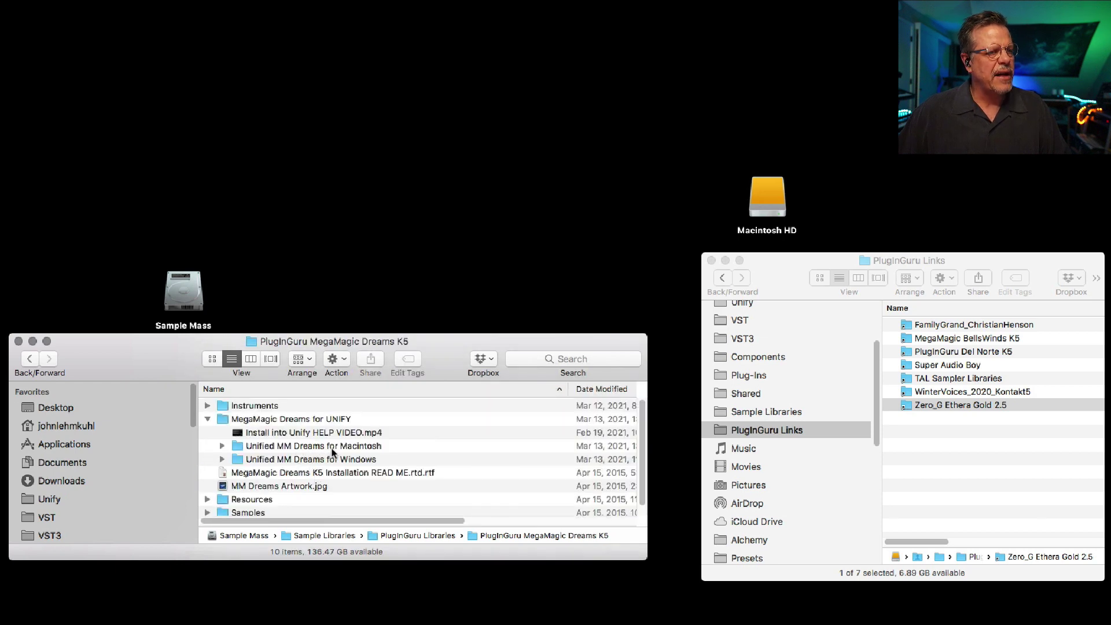
pyautogui.doubleClick(331, 450)
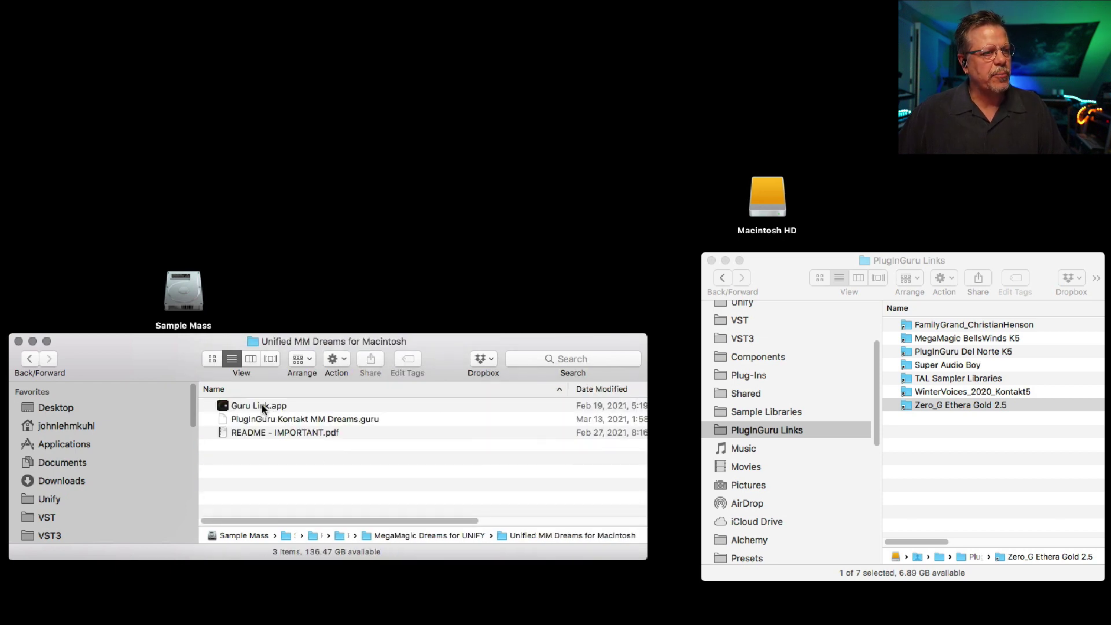
pyautogui.doubleClick(262, 407)
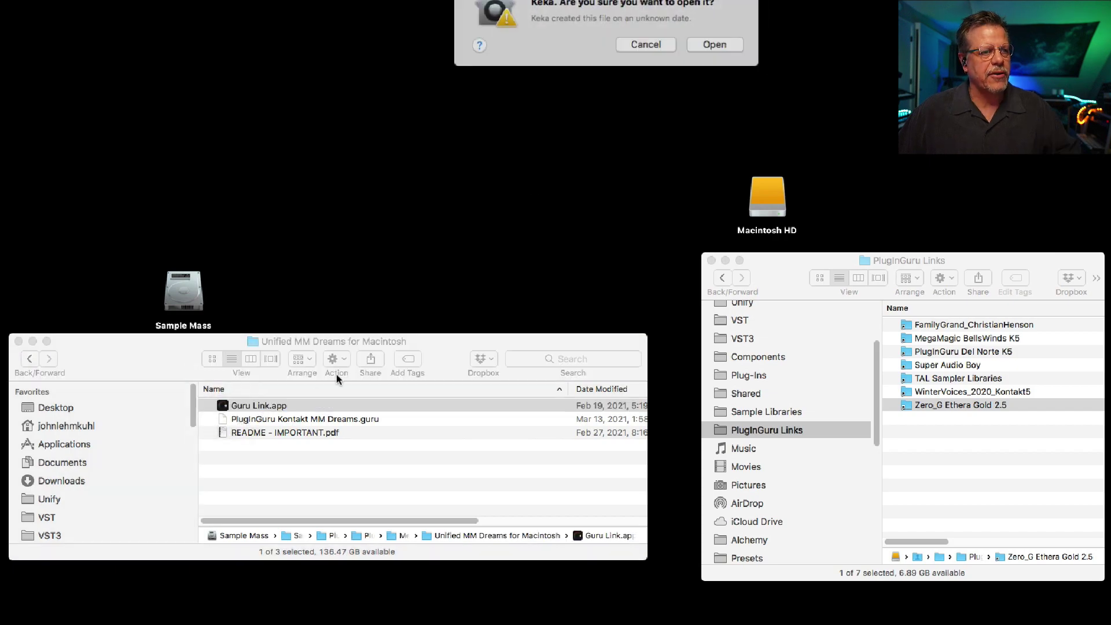
pyautogui.click(701, 46)
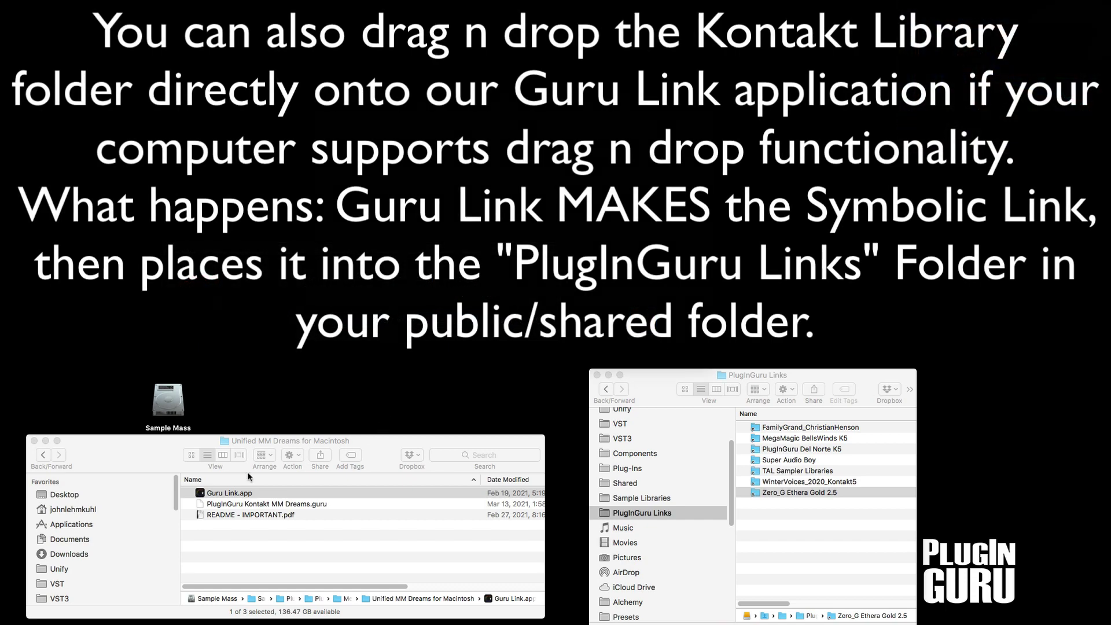
# Return to the PlugInGuru Libraries folder on Sample Mass and select PlugInGuru MegaMagic Dreams K5.
pyautogui.click(391, 451)
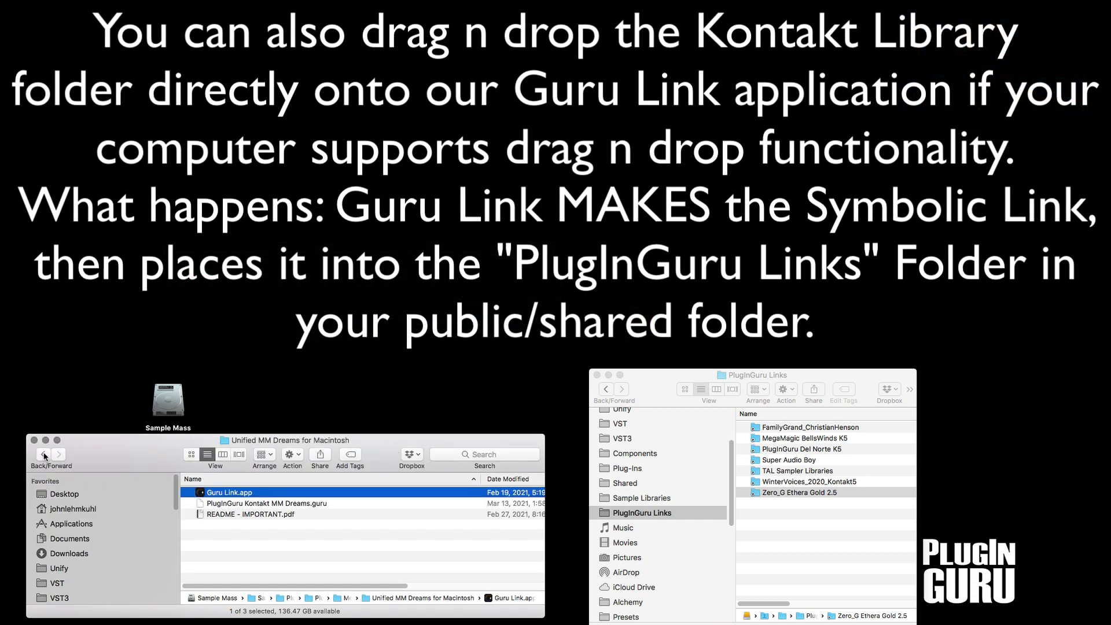
pyautogui.click(44, 456)
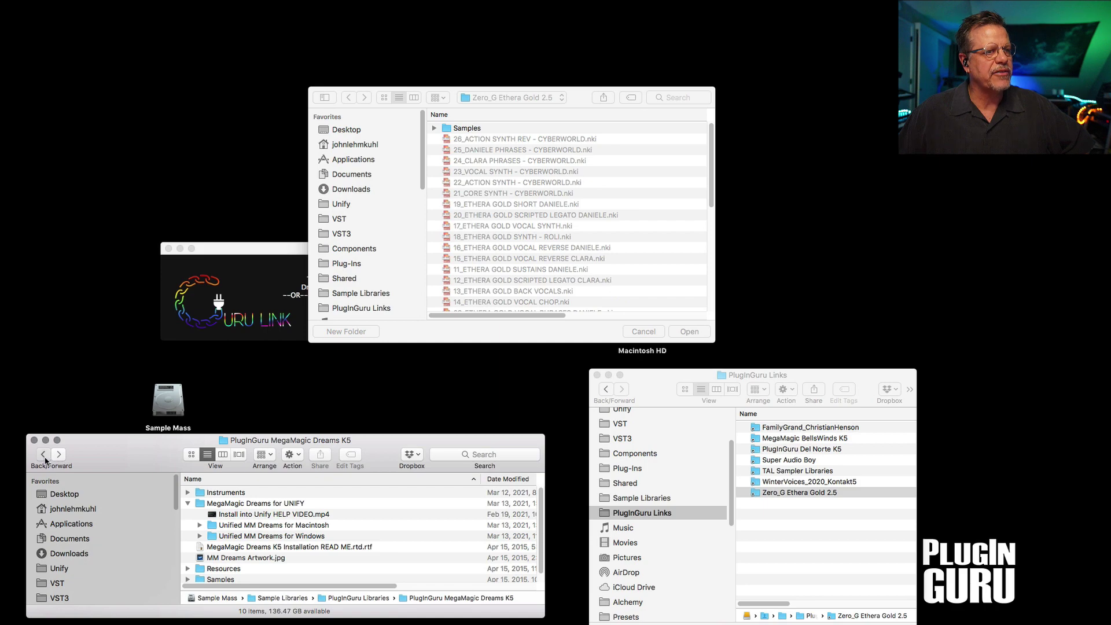
pyautogui.click(44, 457)
pyautogui.click(276, 547)
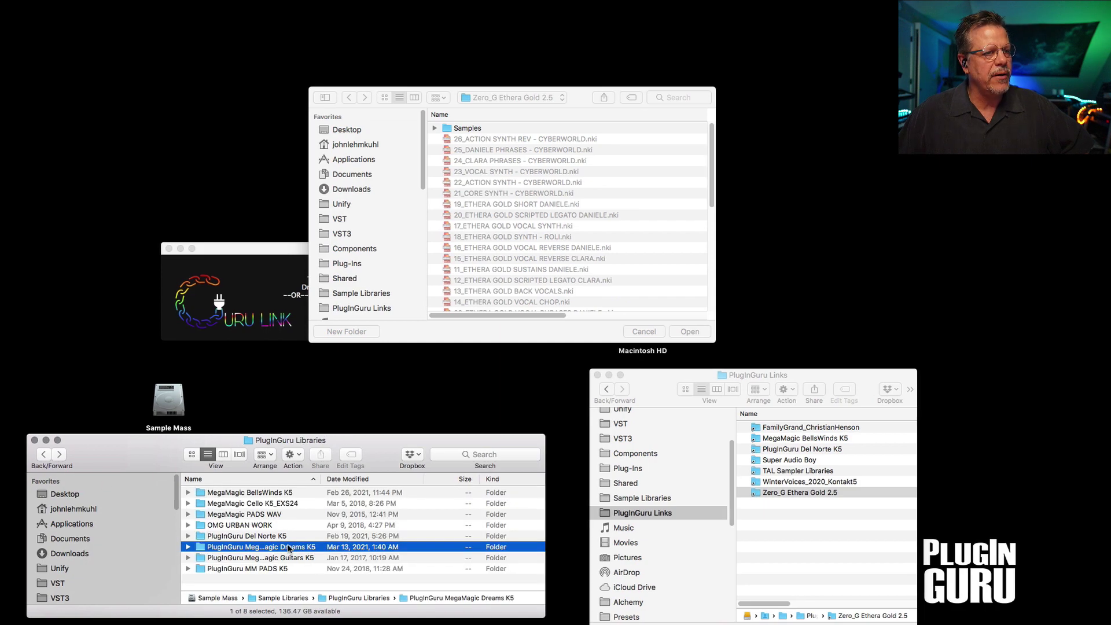
# Give Guru Link's folder chooser the PlugInGuru MegaMagic Dreams K5 folder, create its symbolic link and select that link in PlugInGuru Links.
pyautogui.moveTo(322, 477); pyautogui.dragTo(382, 479)
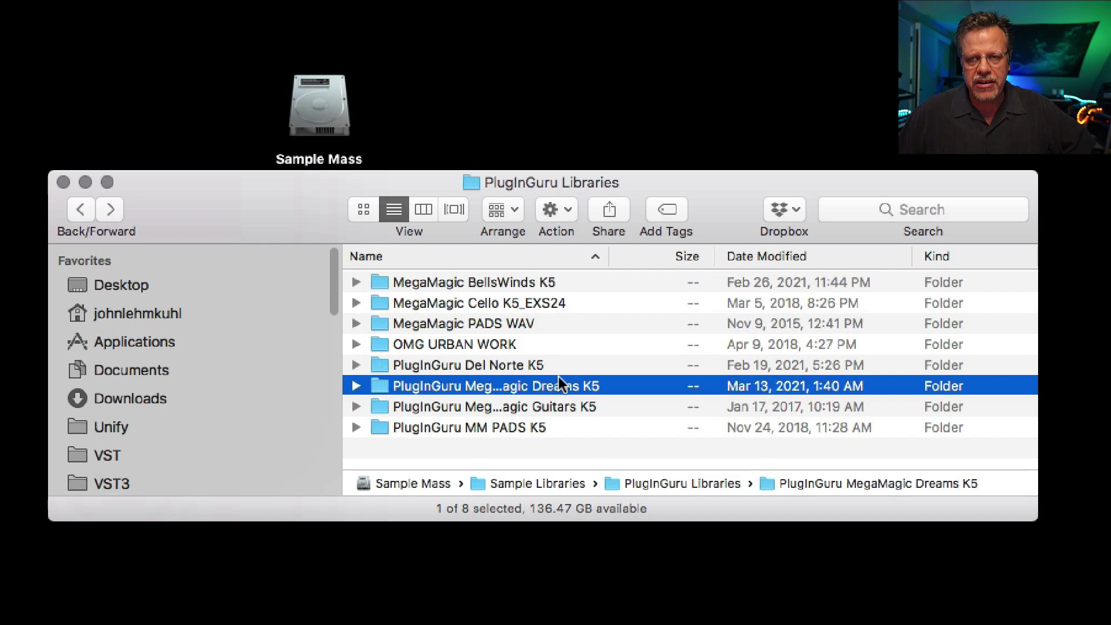
pyautogui.moveTo(559, 376); pyautogui.dragTo(578, 243)
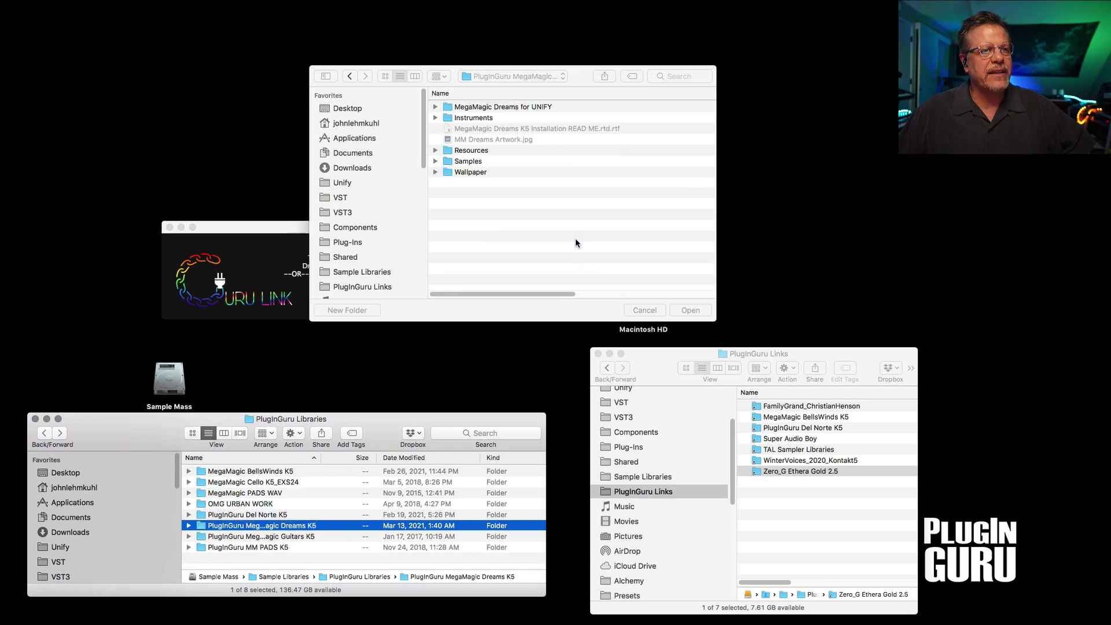
pyautogui.click(691, 311)
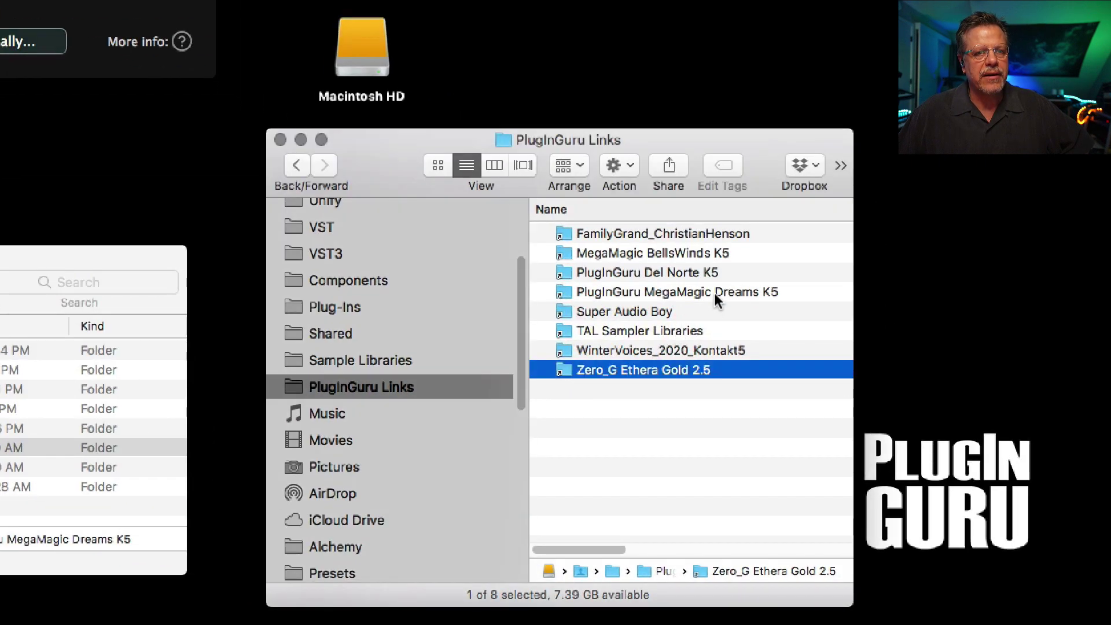
pyautogui.click(714, 292)
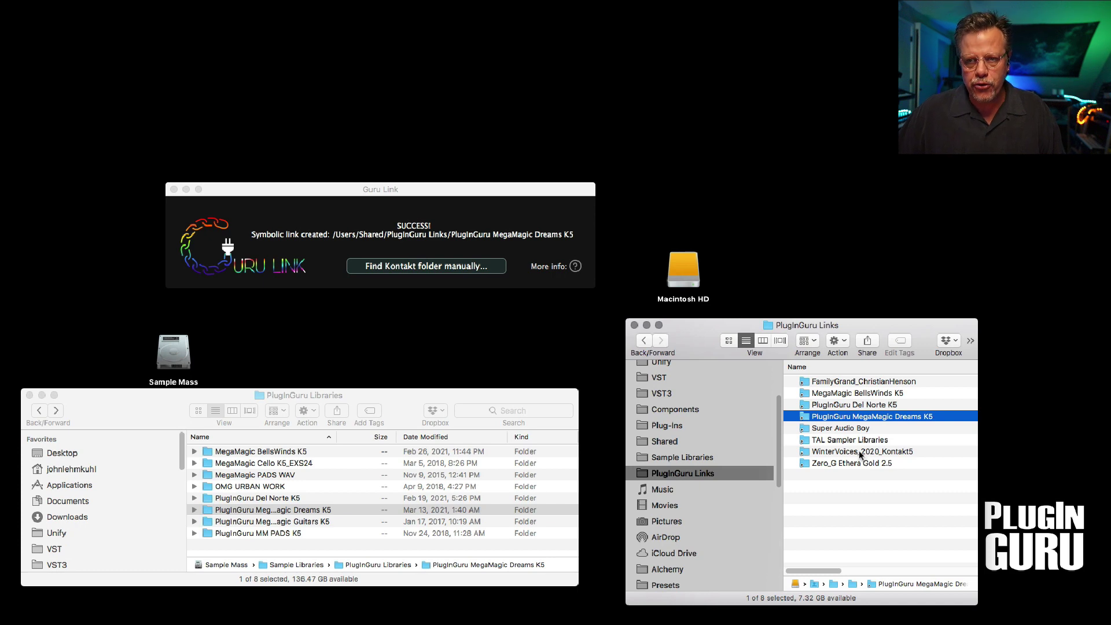
# Quit Guru Link, switch back to Unify and ignore the missing content for the patch being loaded.
pyautogui.click(230, 194)
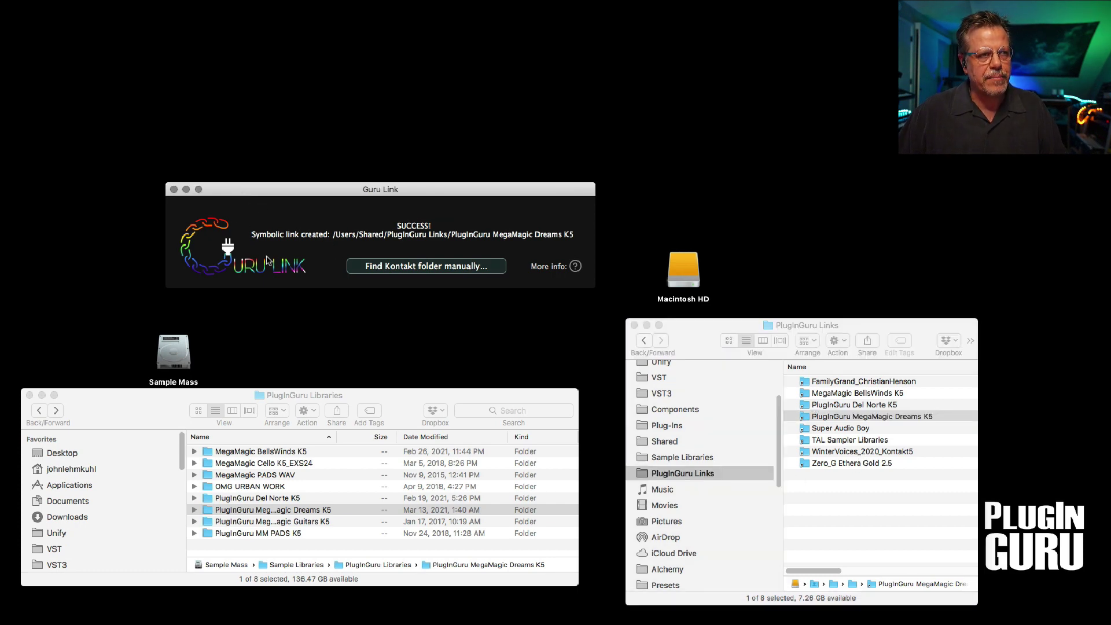
pyautogui.press('super+q')
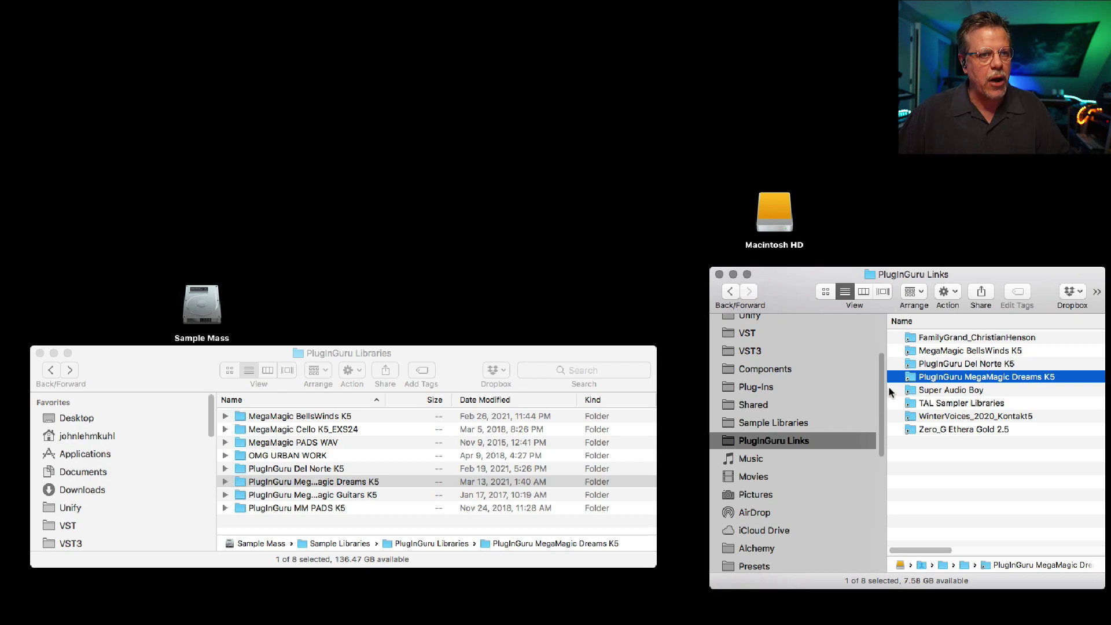
pyautogui.press('super+Tab')
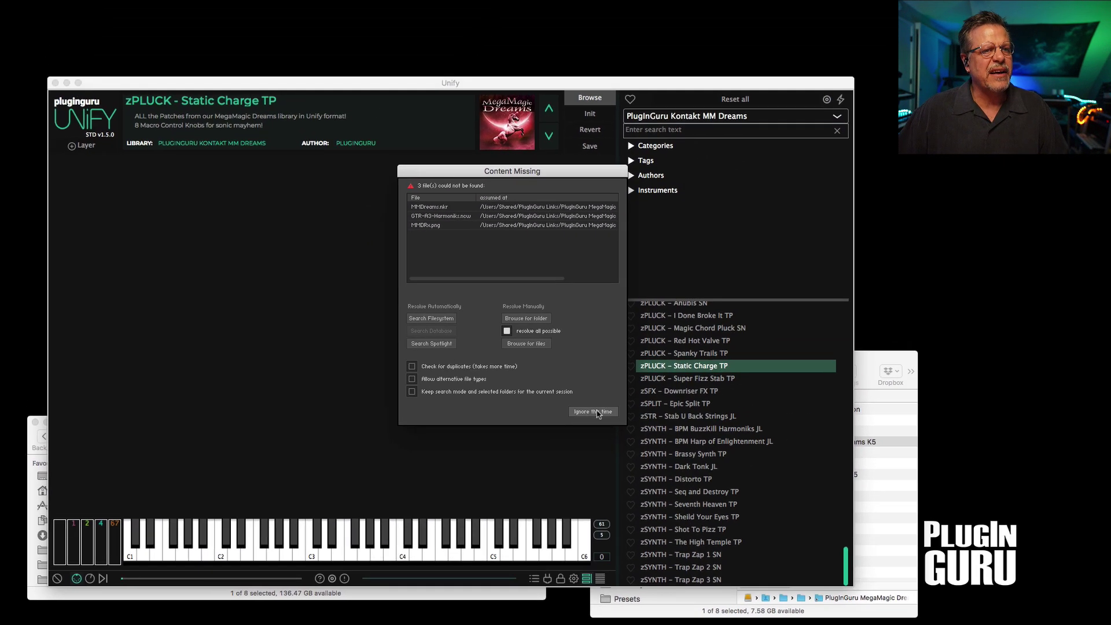
pyautogui.click(714, 340)
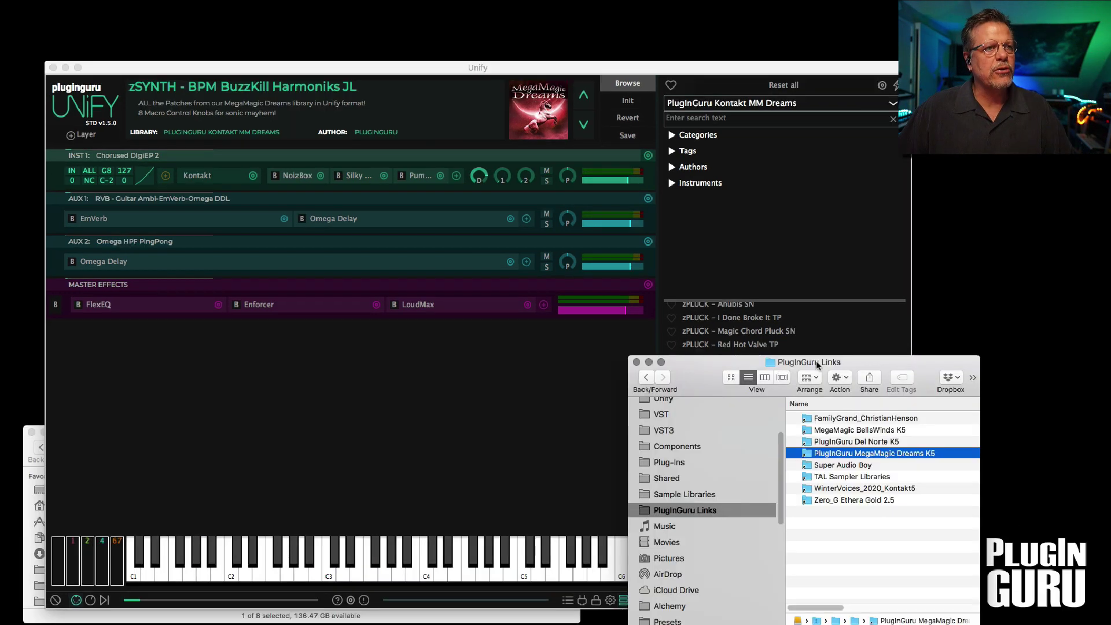
# Bring up the README documents and highlight the PlugInGuru Links folder name in the Windows path under About PlugInGuru "Guru Link".
pyautogui.press('super+Tab')
pyautogui.press('super+Tab')
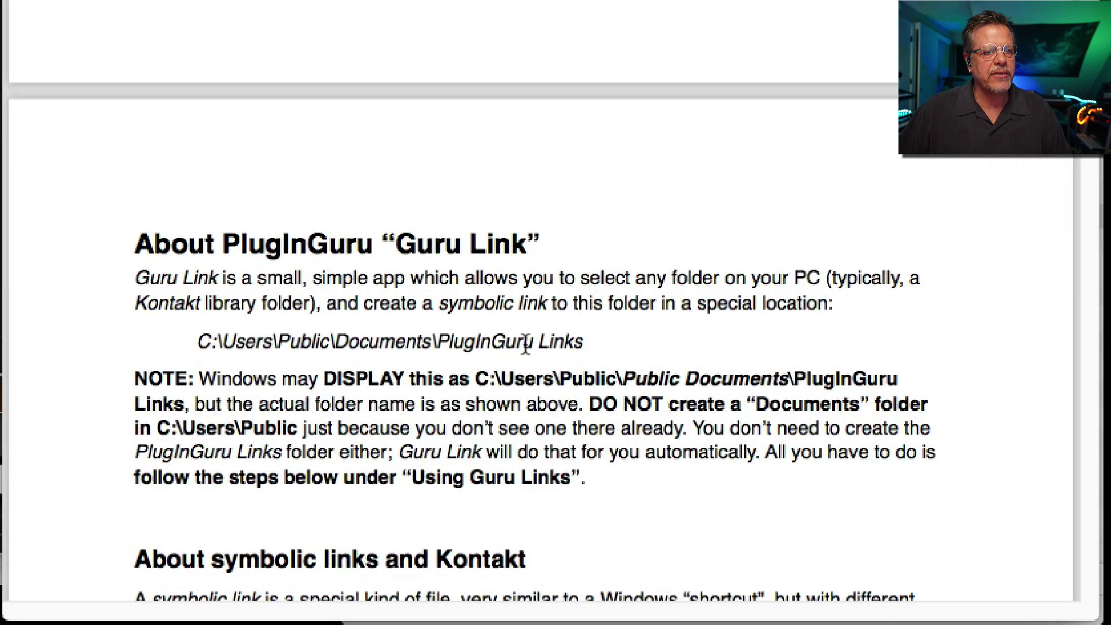
pyautogui.moveTo(615, 341); pyautogui.dragTo(448, 342)
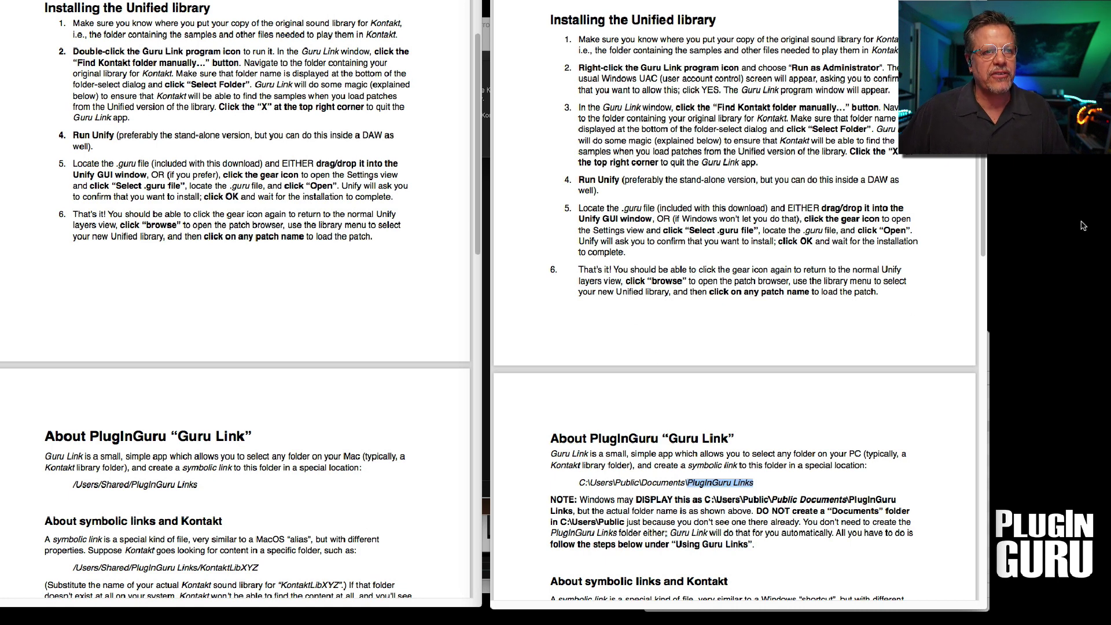
# Hide the README documents and close the PlugInGuru Links and PlugInGuru Libraries windows.
pyautogui.press('super+h')
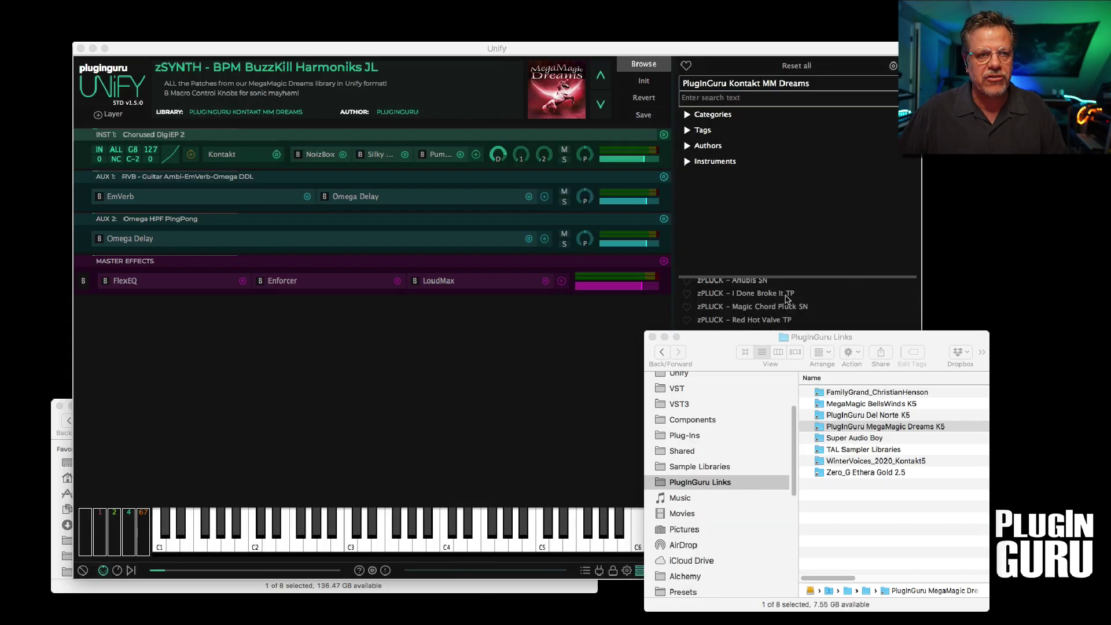
pyautogui.click(652, 338)
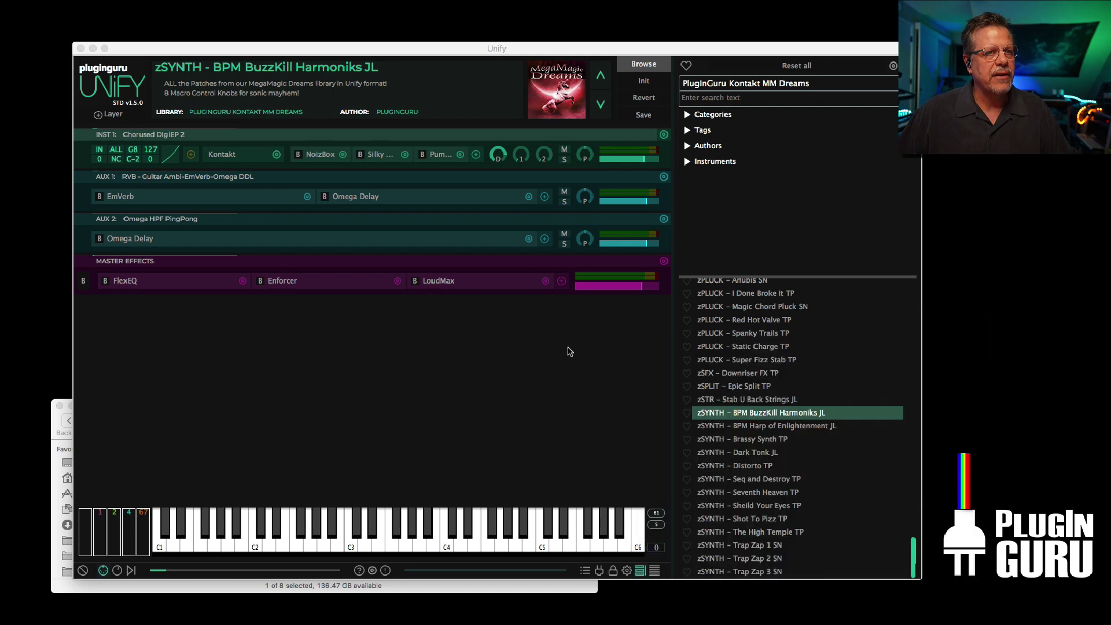
pyautogui.click(60, 406)
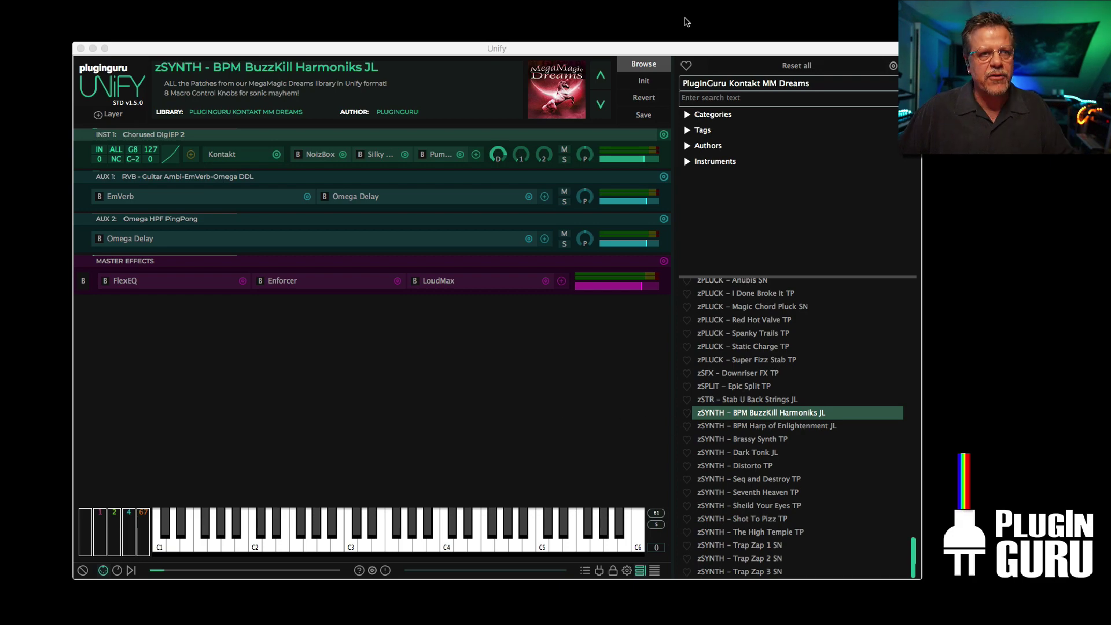
# Browse the Ethera Gold 2.5 library in Unify, filter it to favorites and load the Cold Ambience patch.
pyautogui.click(749, 89)
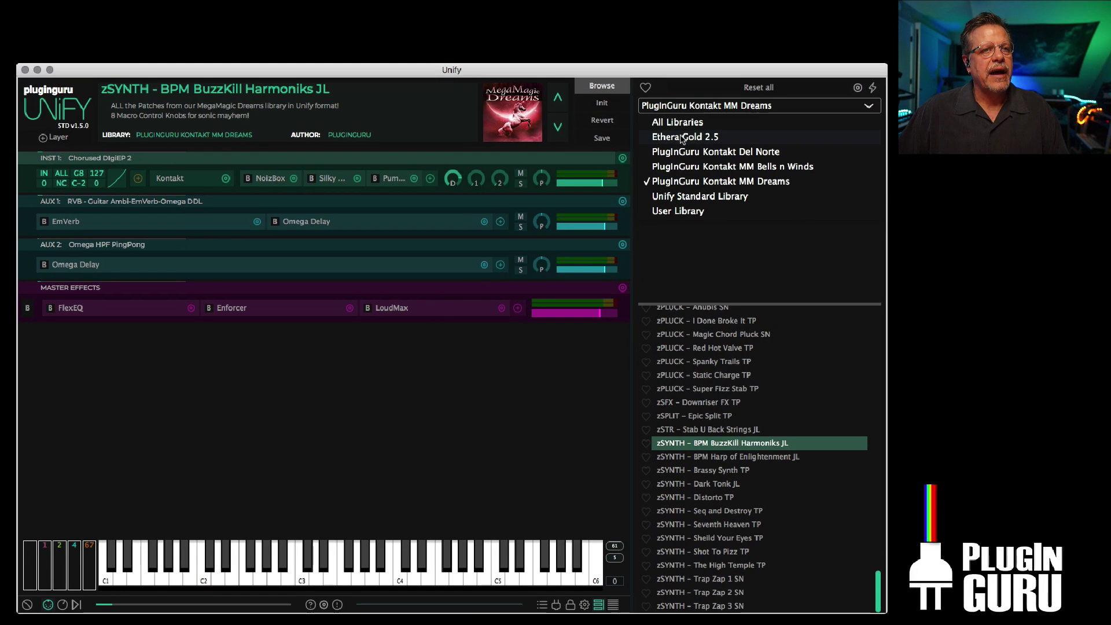
pyautogui.click(720, 117)
pyautogui.click(645, 87)
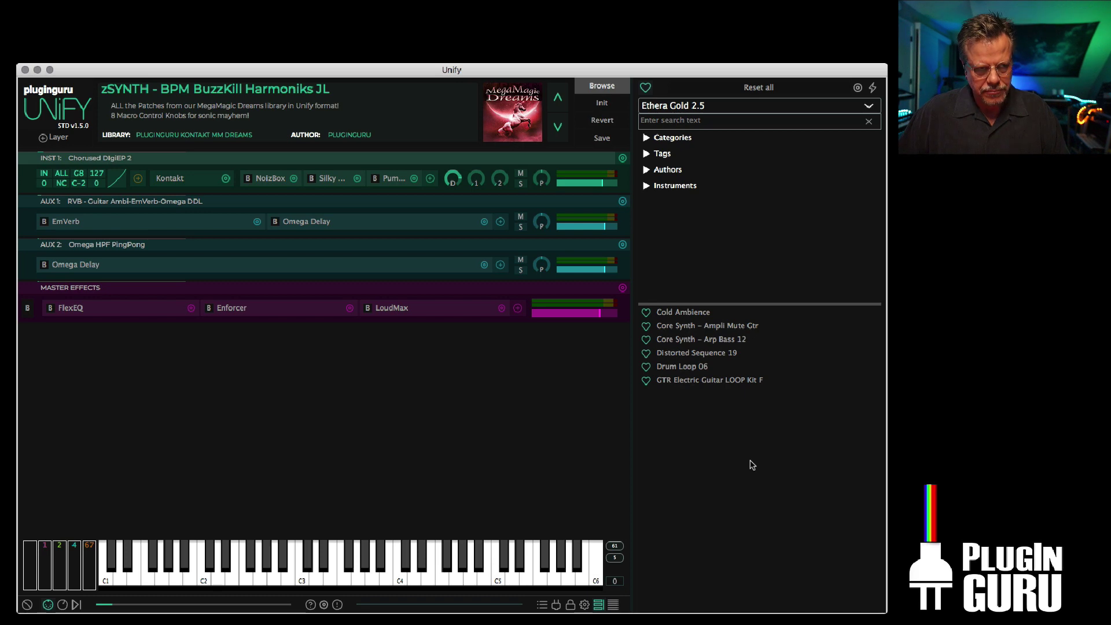
pyautogui.click(692, 307)
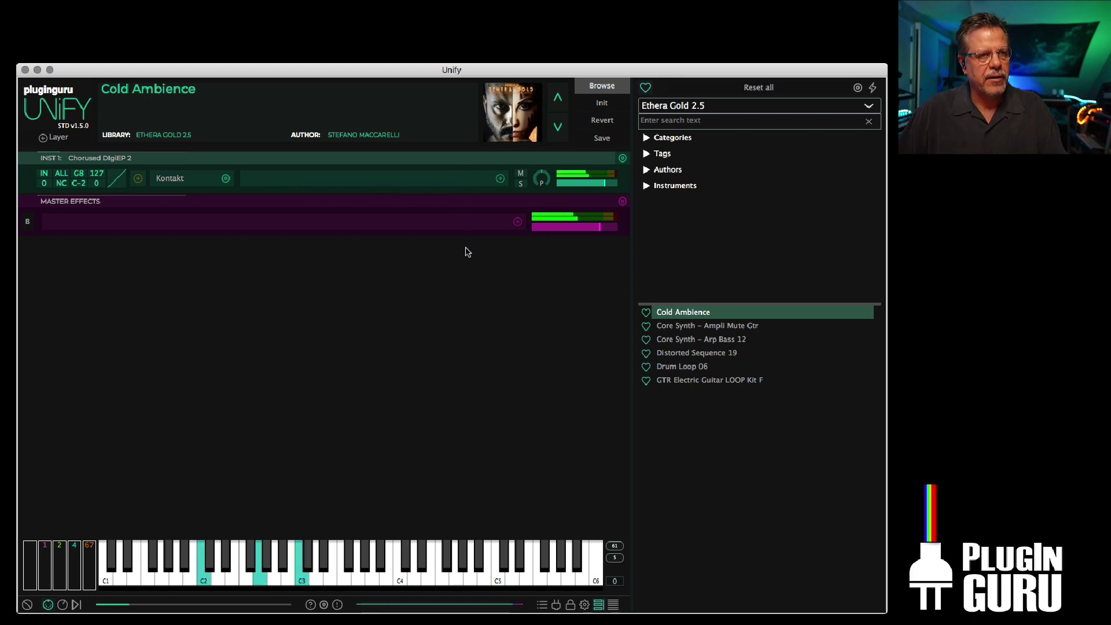
# Replace the master effects of the Cold Ambience patch with the MASTER Optimizer Lite preset from Unify USL MASTER Presets.
pyautogui.click(623, 202)
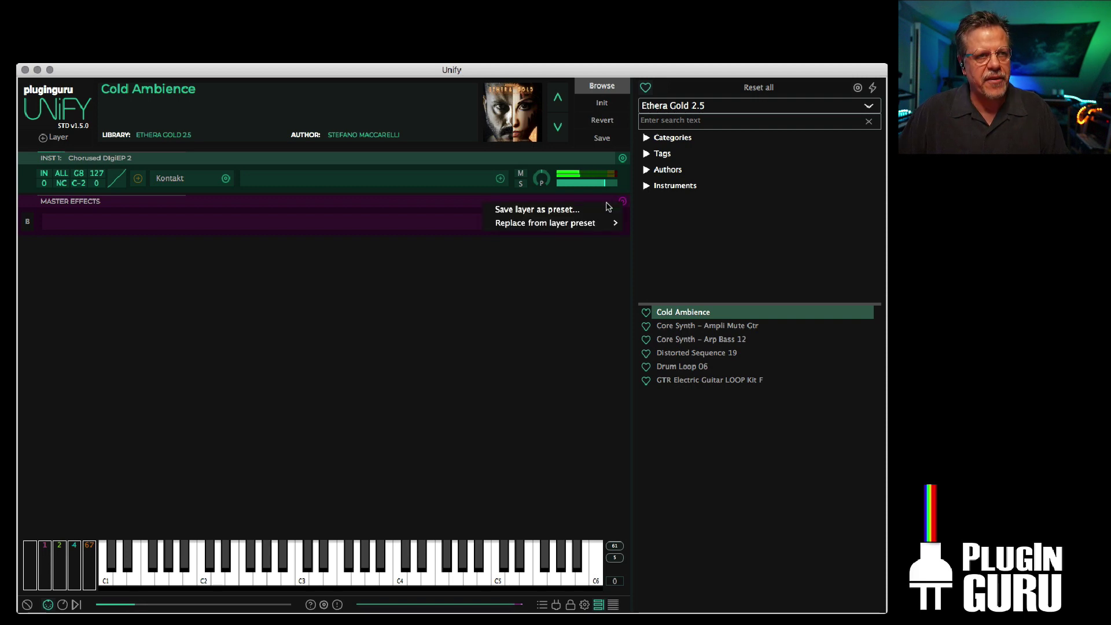
pyautogui.moveTo(582, 227)
pyautogui.moveTo(687, 404)
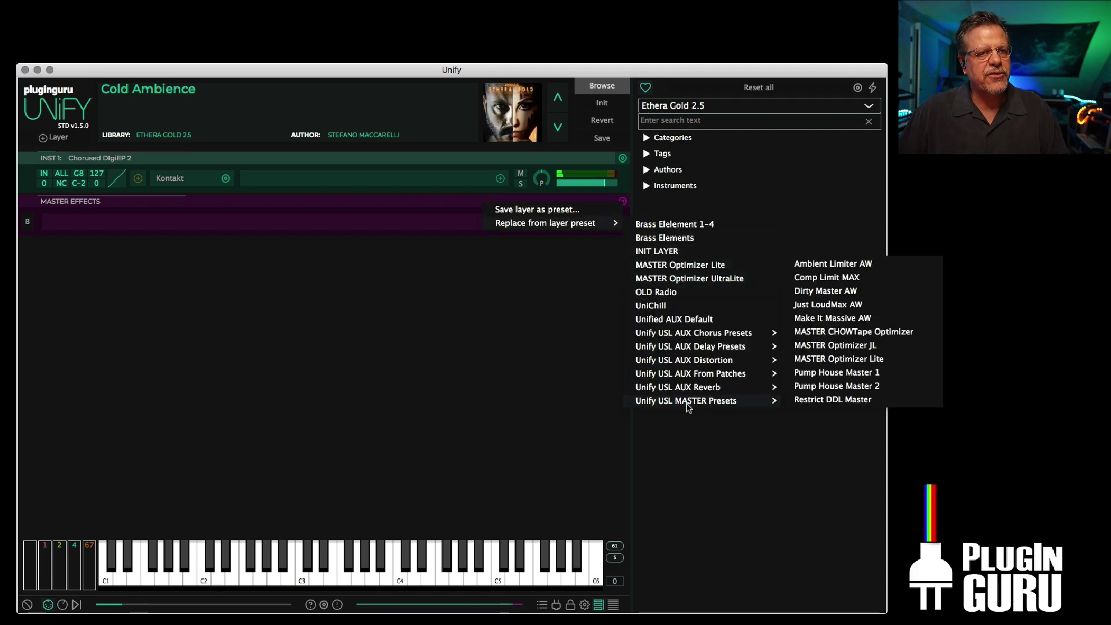
pyautogui.click(849, 359)
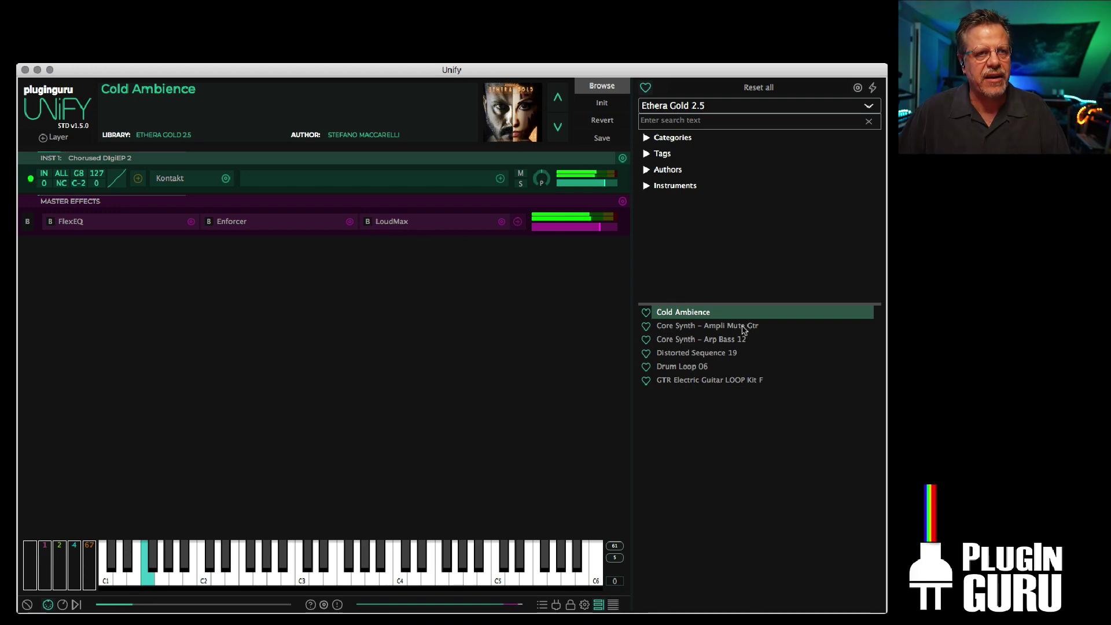
# Layer Core Synth - Ampli Mute Gtr as a new Unify layer and Distorted Sequence 19 without pitch shift, lowering the latter's level.
pyautogui.rightClick(687, 327)
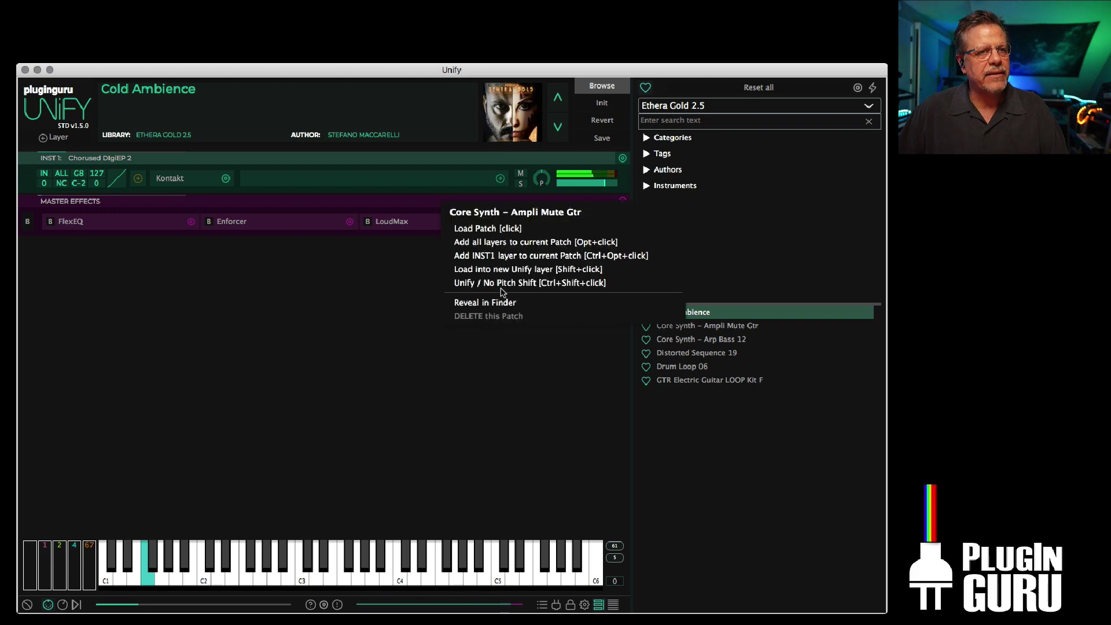
pyautogui.click(517, 274)
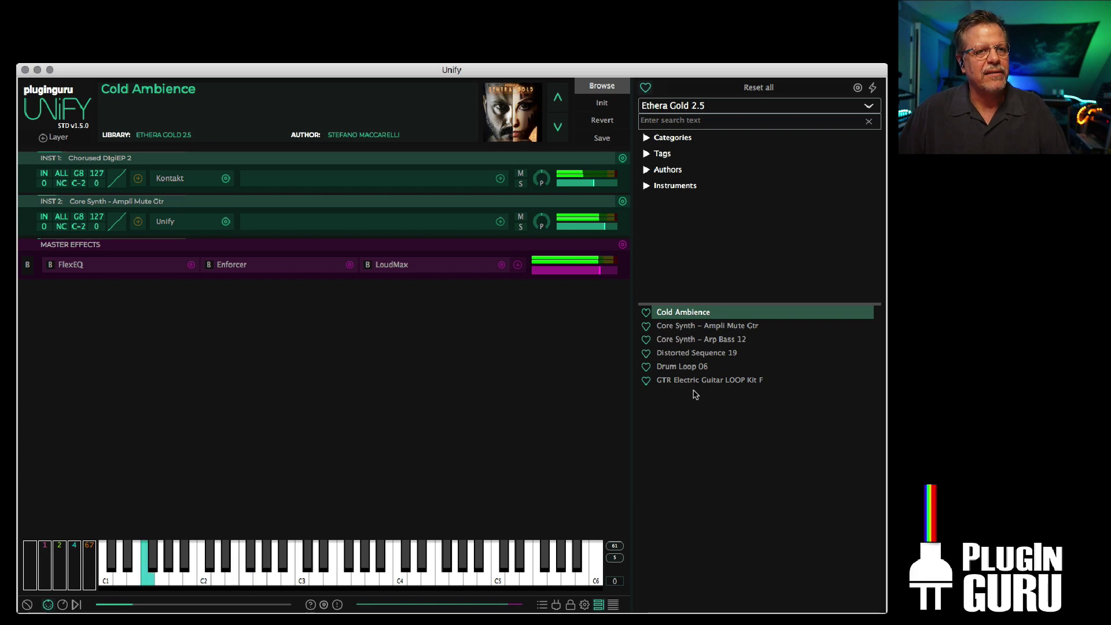
pyautogui.rightClick(661, 355)
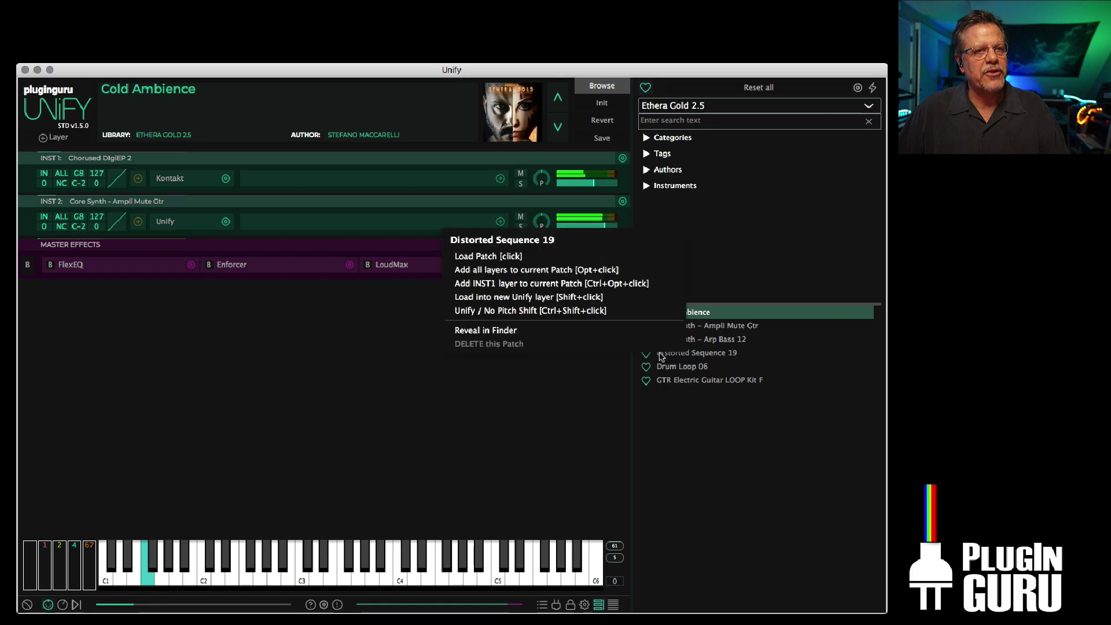
pyautogui.click(562, 309)
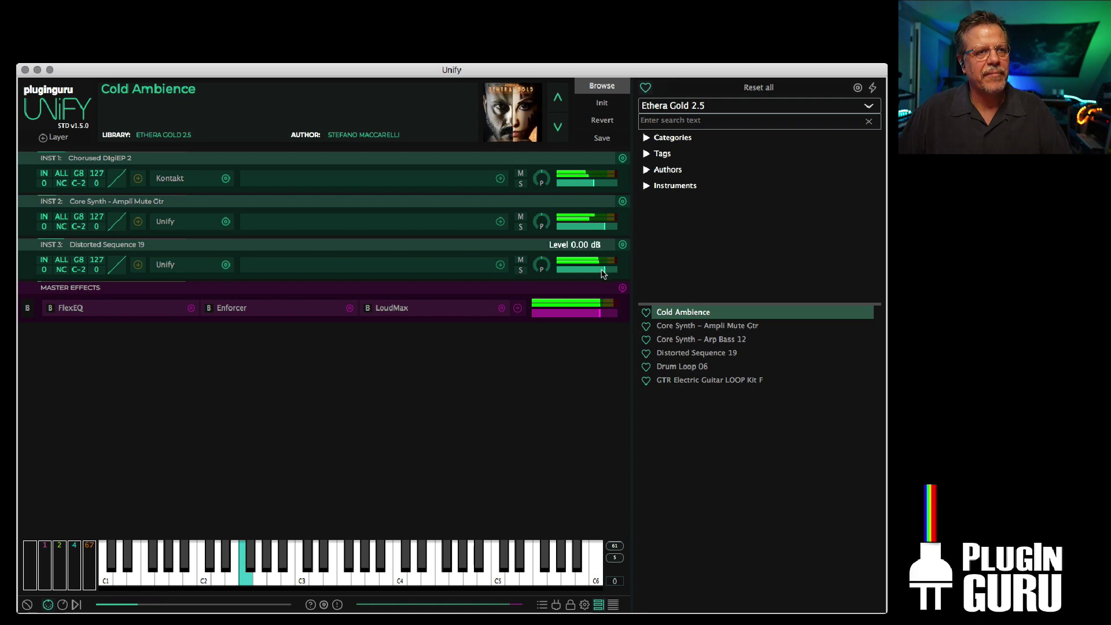
pyautogui.moveTo(605, 269); pyautogui.dragTo(588, 270)
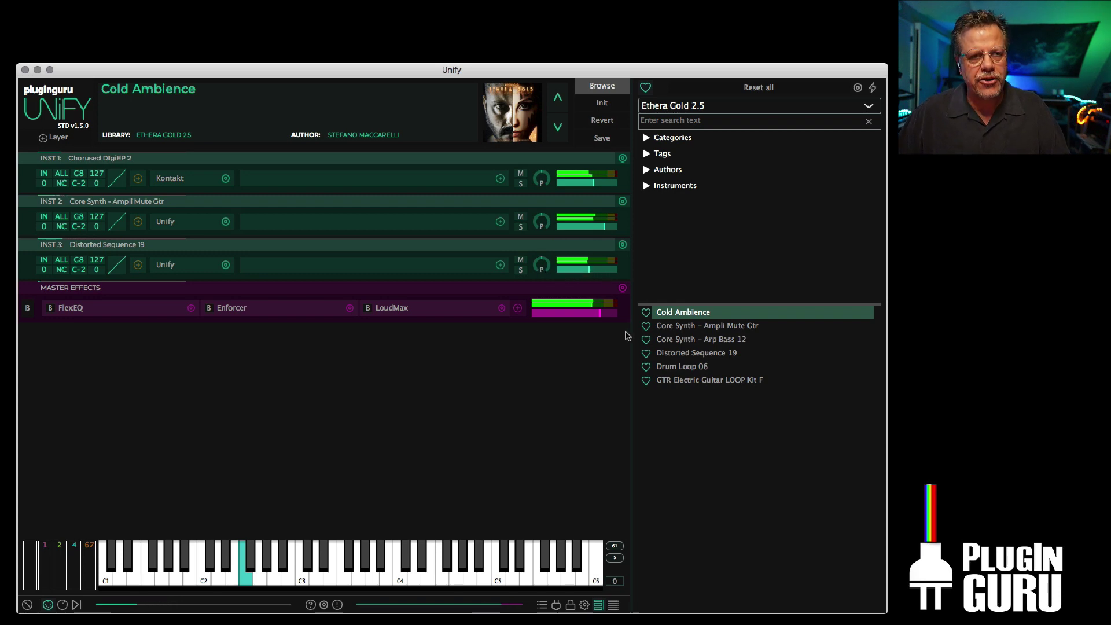
# Load GTR Electric Guitar LOOP Kit F into a new Unify layer and lower that layer's level.
pyautogui.rightClick(682, 385)
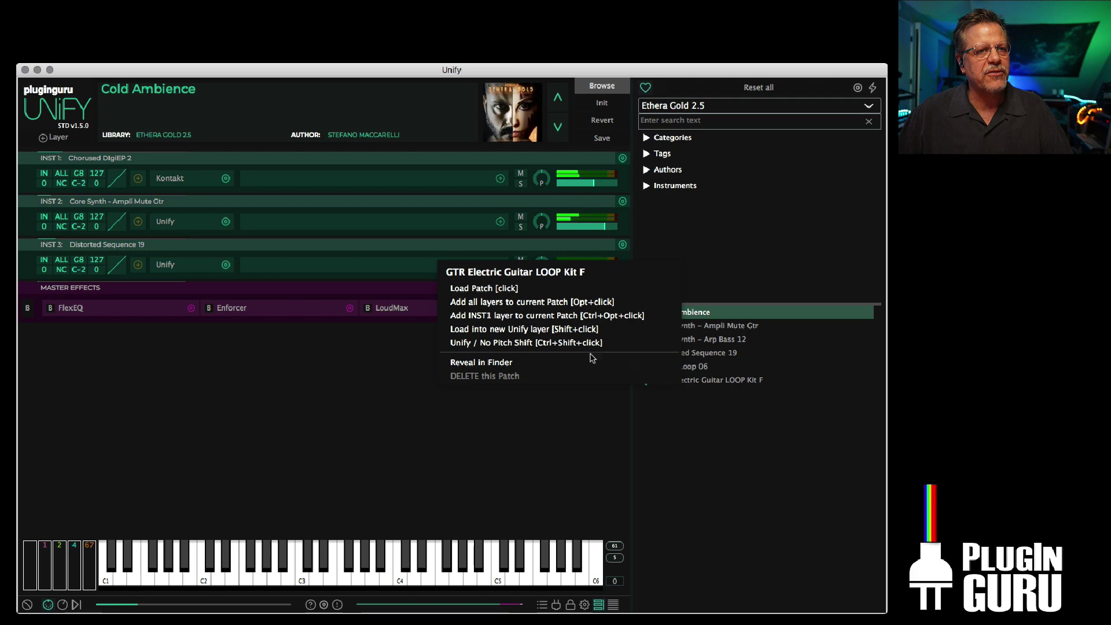
pyautogui.click(535, 330)
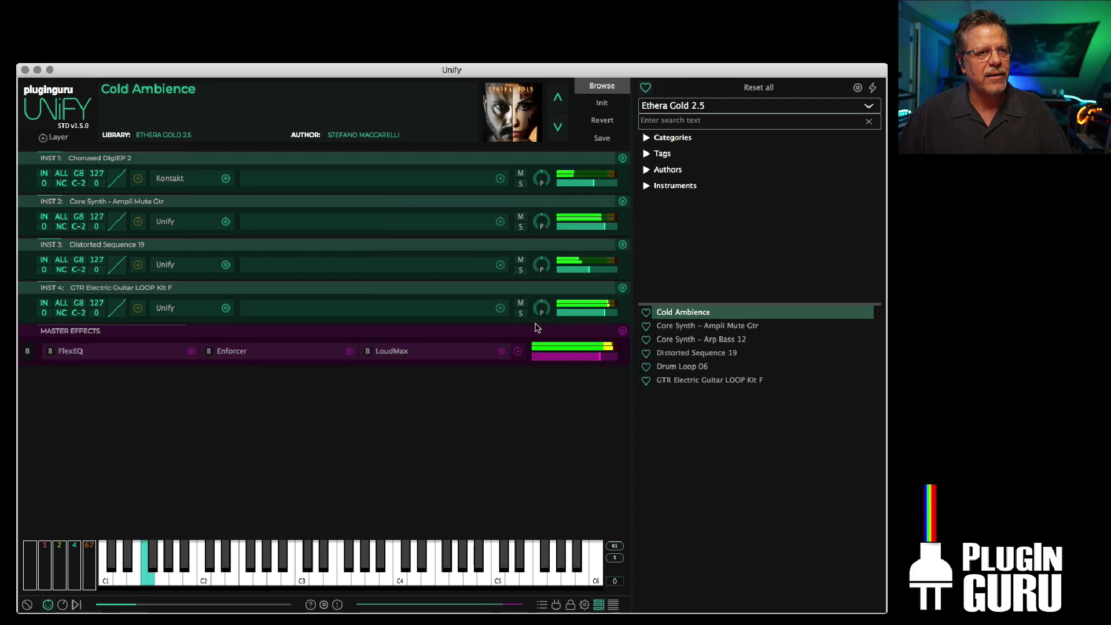
pyautogui.moveTo(600, 316)
pyautogui.moveTo(600, 316); pyautogui.dragTo(598, 315)
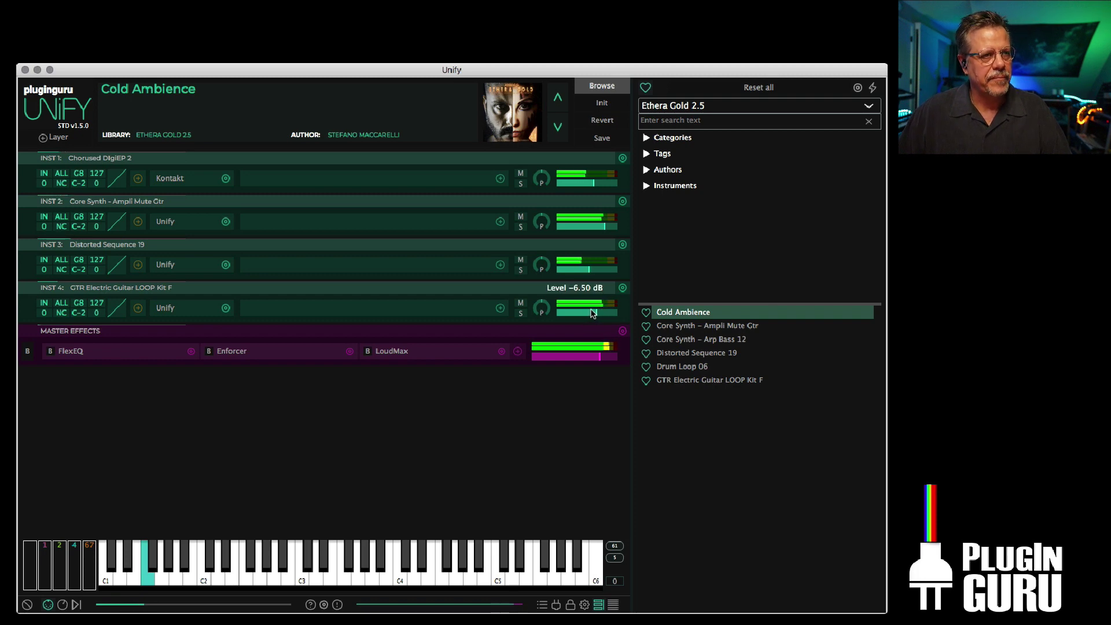
pyautogui.moveTo(594, 314); pyautogui.dragTo(598, 313)
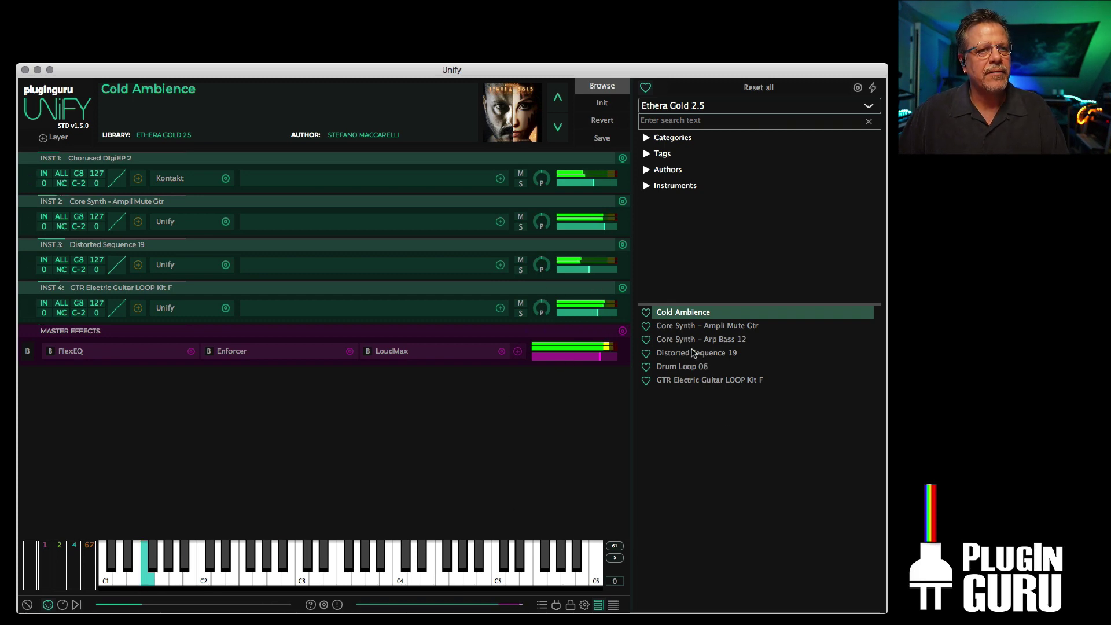
# From the Unify Standard Library, add BPM KICK - 4 on the Floor 1 and BPM SNARE - Whip Snapper as Unify layers without pitch shift.
pyautogui.click(676, 105)
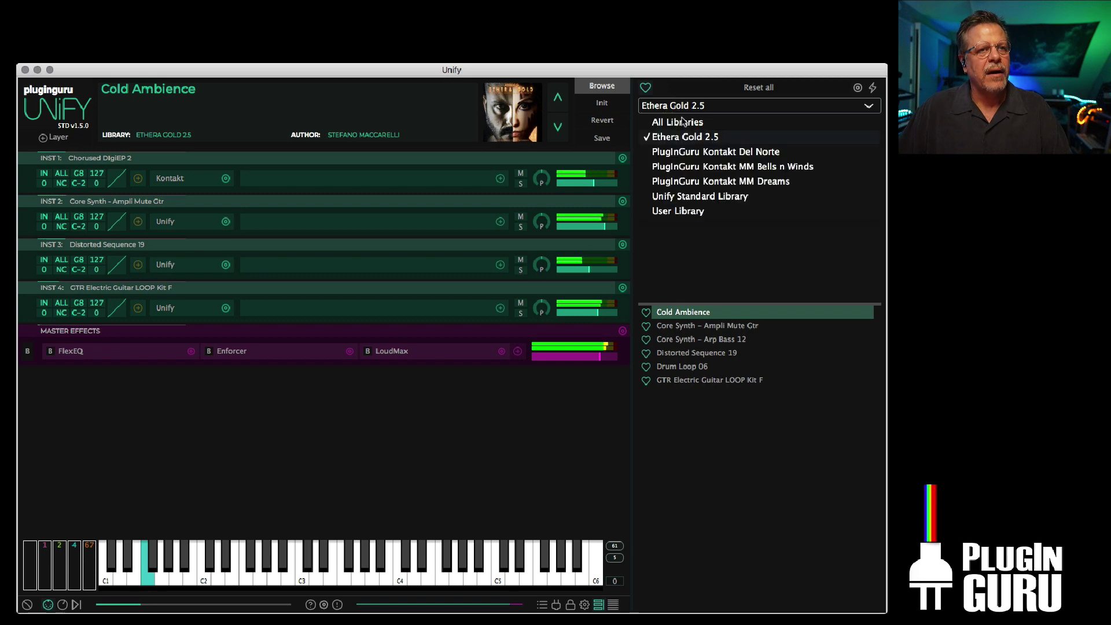
pyautogui.click(702, 197)
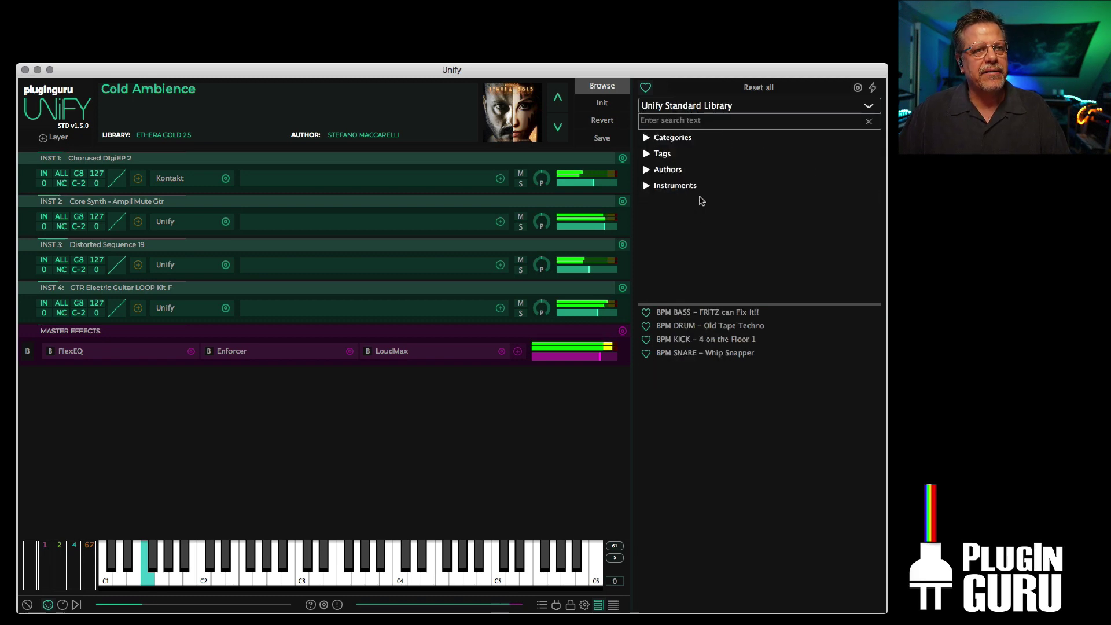
pyautogui.rightClick(677, 342)
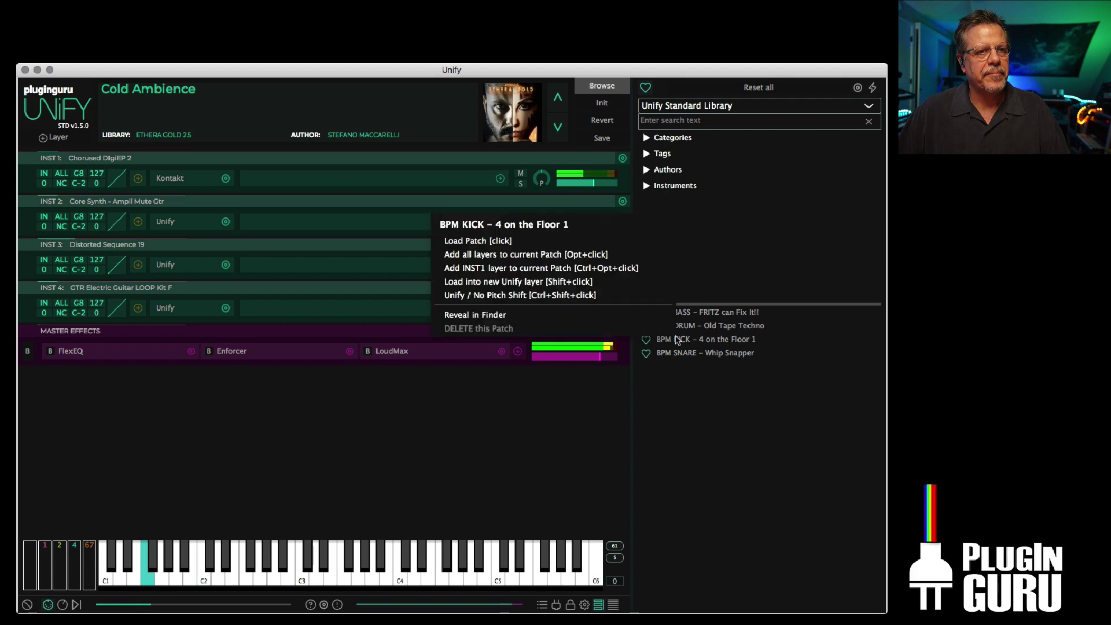
pyautogui.click(507, 297)
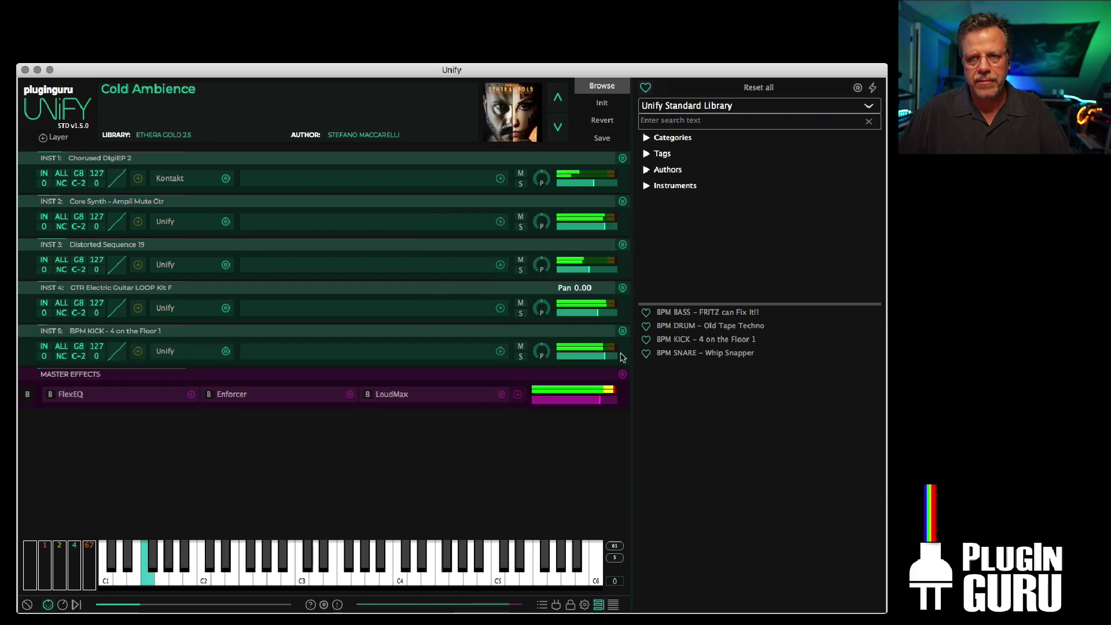
pyautogui.rightClick(700, 355)
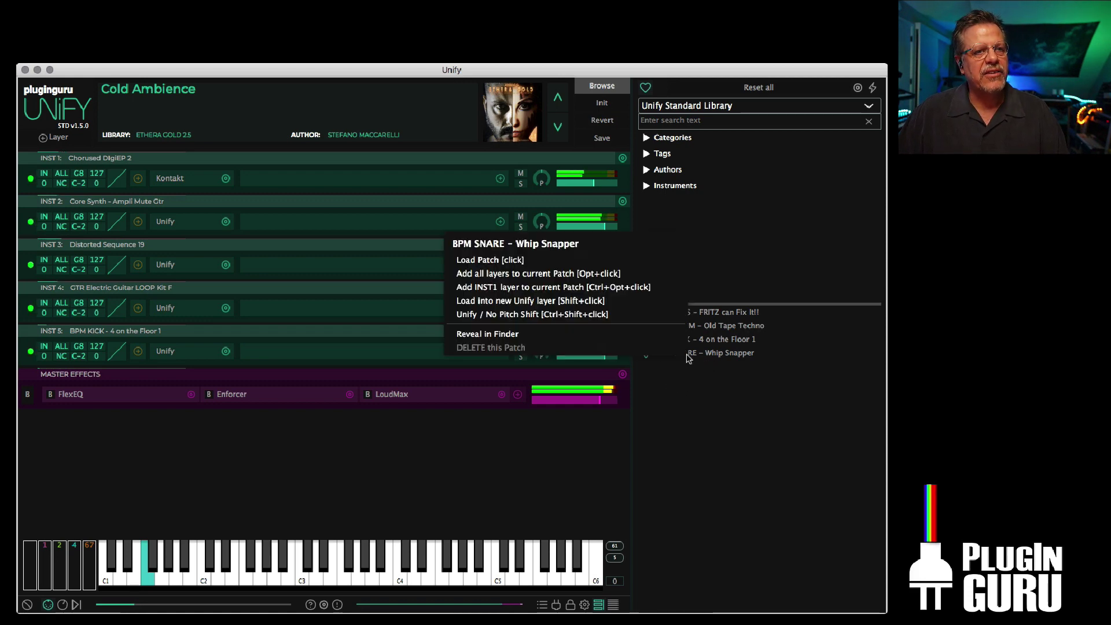
pyautogui.click(512, 315)
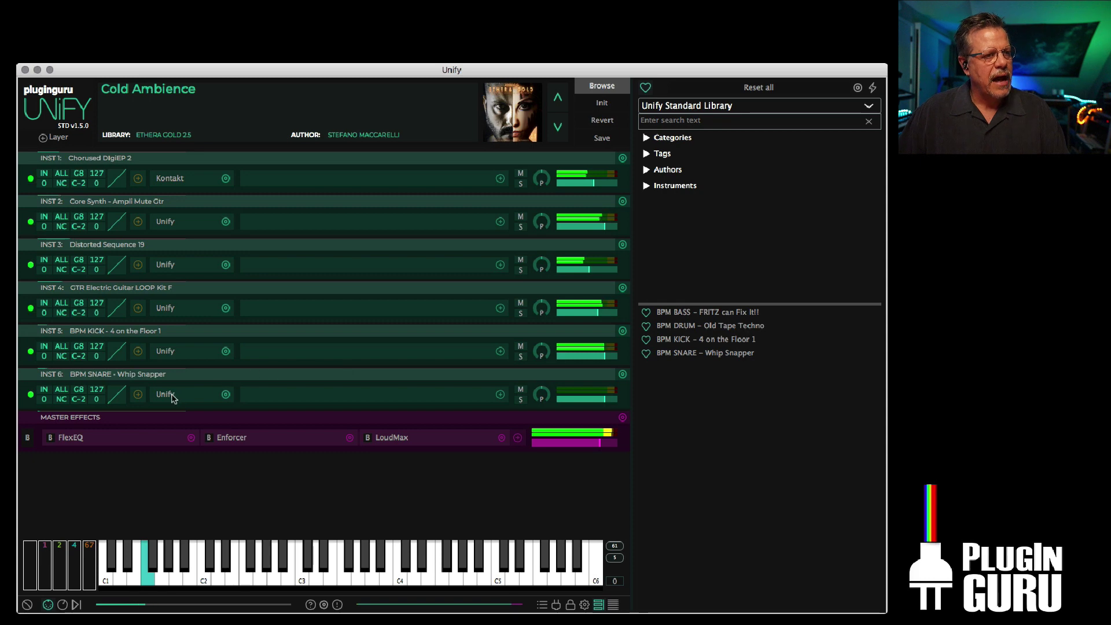
# Enable the bypassed master effects inside the BPM SNARE - Whip Snapper layer and set the layer's level to -6.00 dB.
pyautogui.click(168, 395)
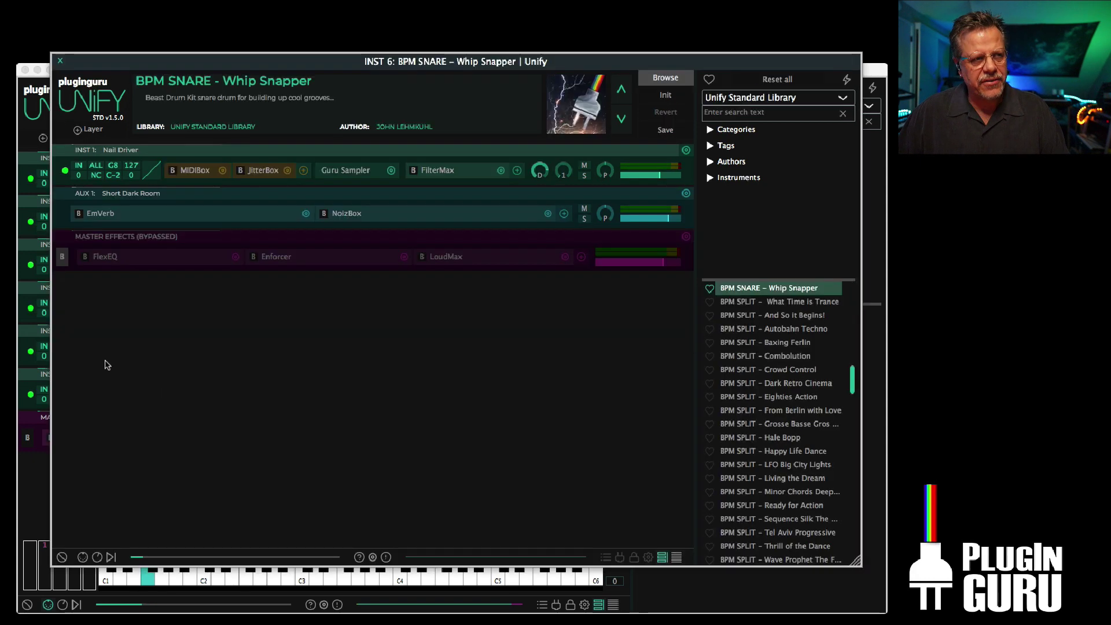
pyautogui.click(62, 258)
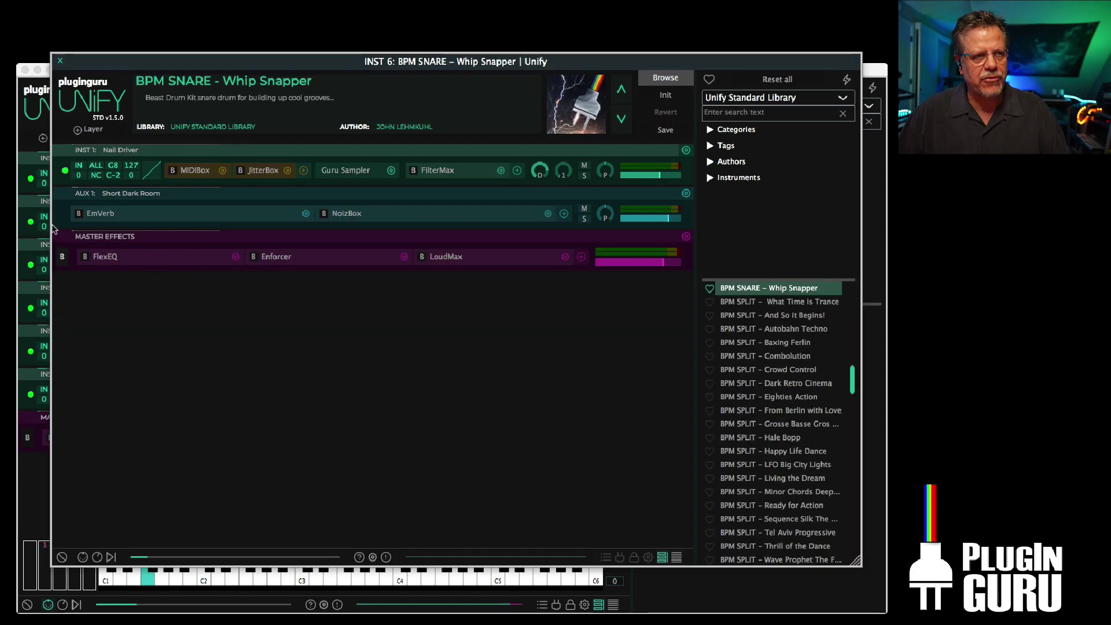
pyautogui.click(60, 60)
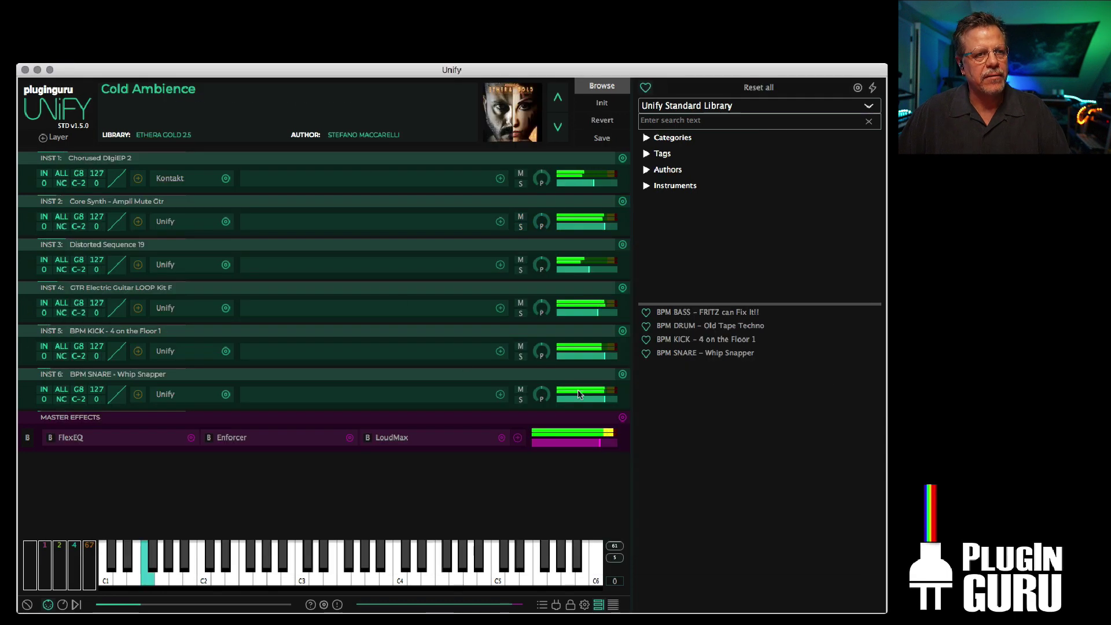
pyautogui.moveTo(605, 399); pyautogui.dragTo(599, 403)
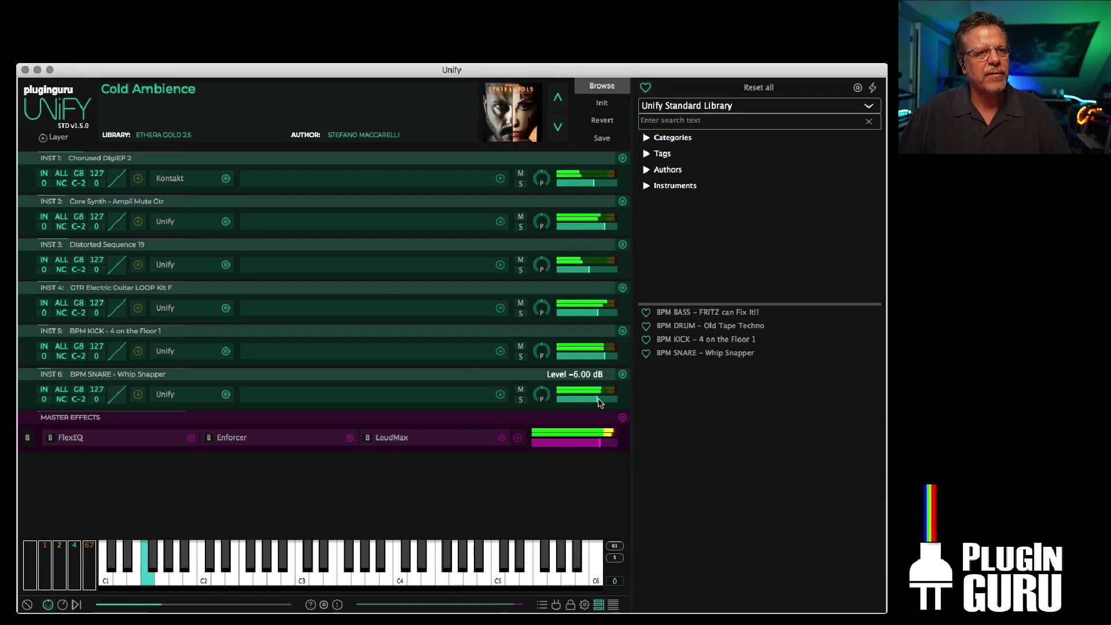
# Load BPM DRUM - Old Tape Techno into a new Unify layer and lower its level.
pyautogui.rightClick(685, 330)
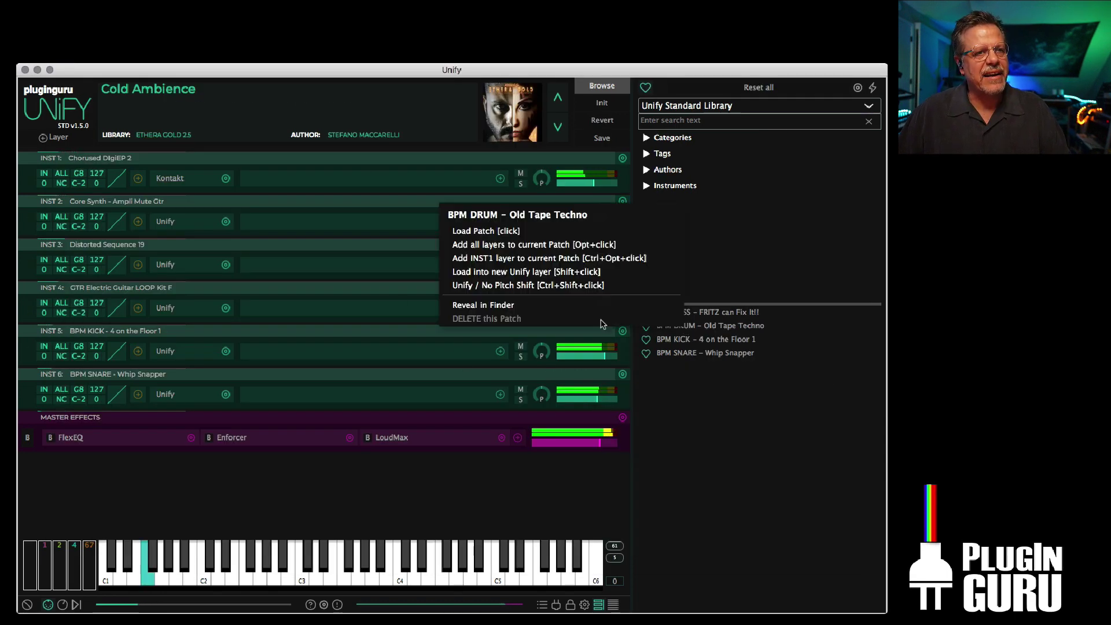
pyautogui.click(512, 273)
pyautogui.moveTo(606, 445); pyautogui.dragTo(593, 448)
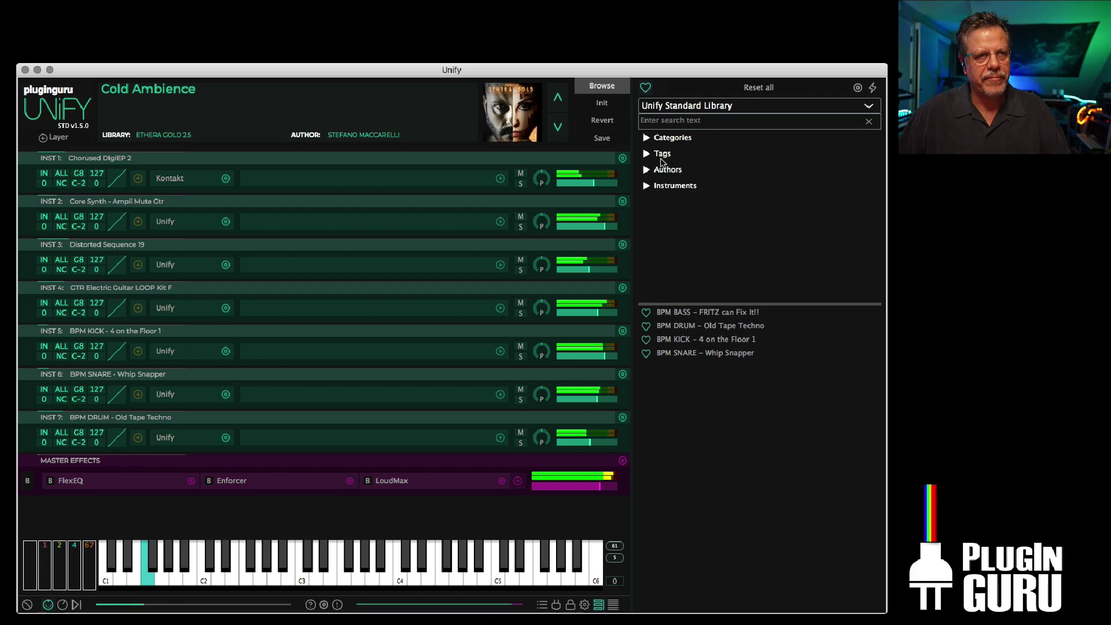
# Load BPM GLITCH - Shiny Castles JL from PlugInGuru Kontakt Del Norte into a new Unify layer and lower its level.
pyautogui.click(683, 108)
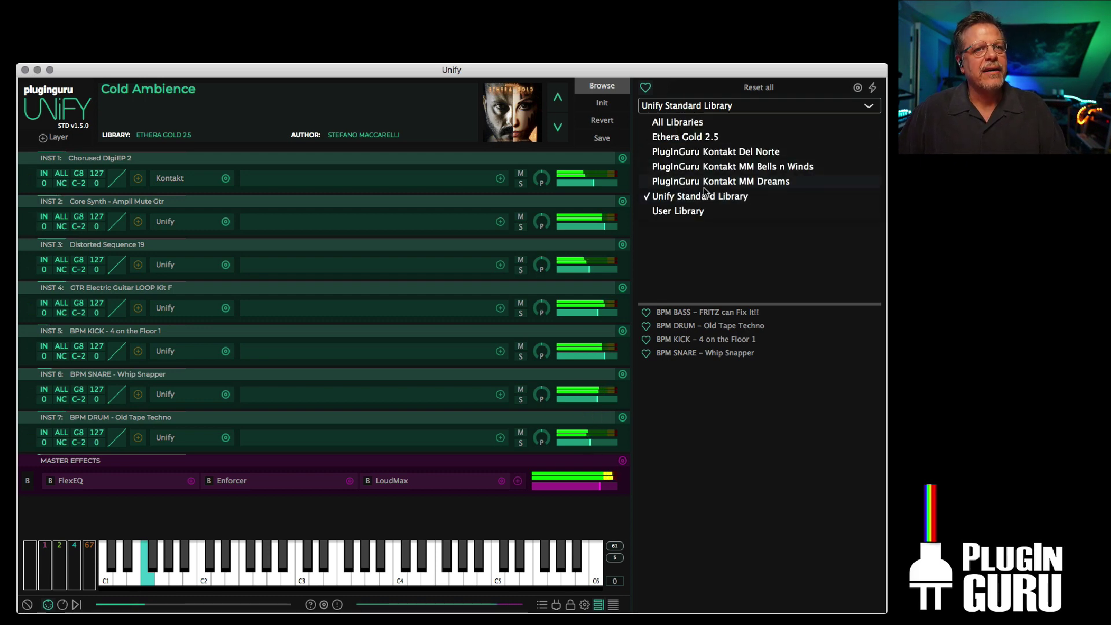
pyautogui.click(705, 153)
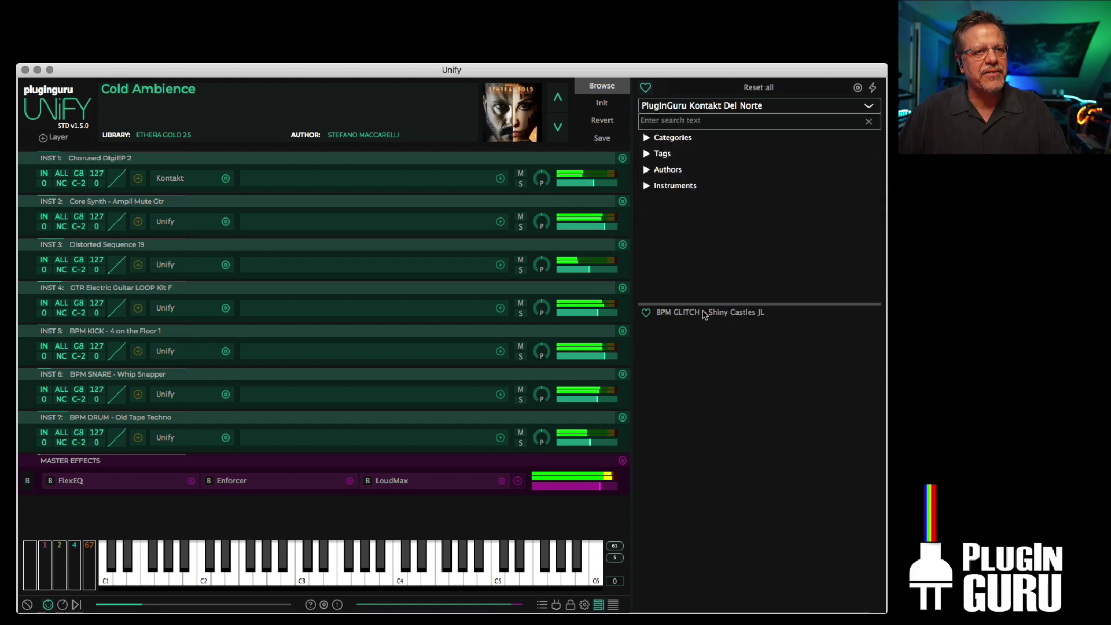
pyautogui.rightClick(706, 316)
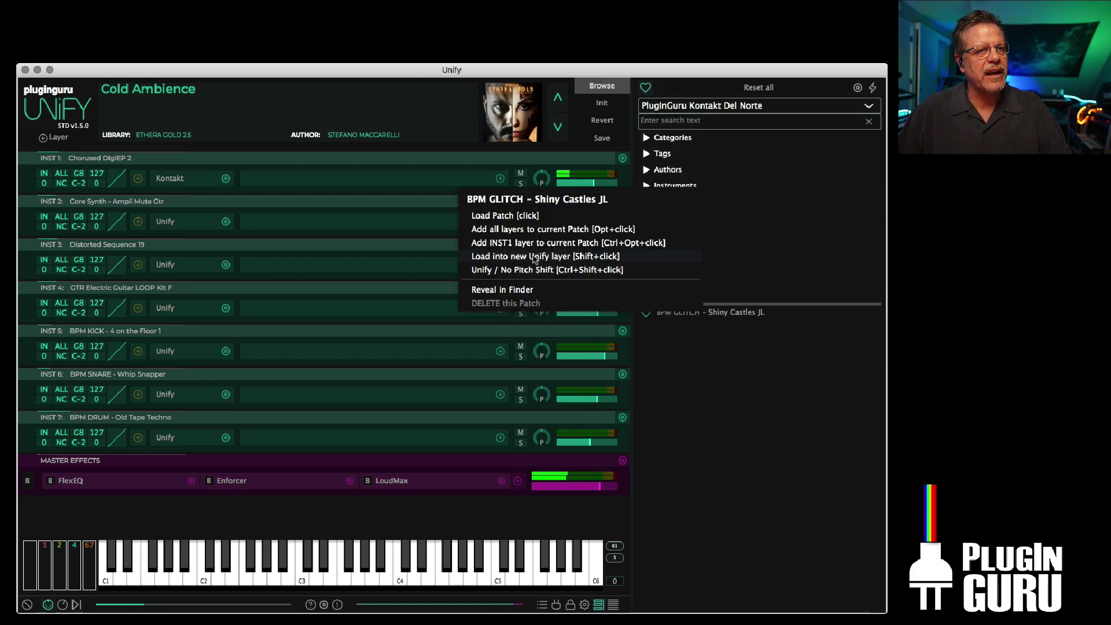
pyautogui.click(533, 256)
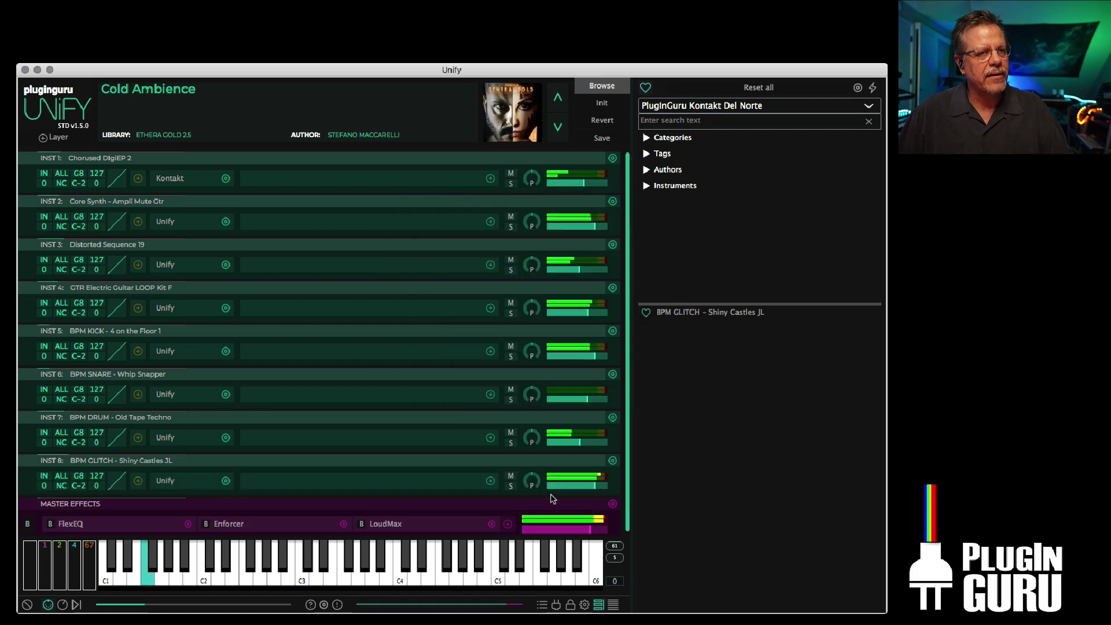
pyautogui.moveTo(595, 488)
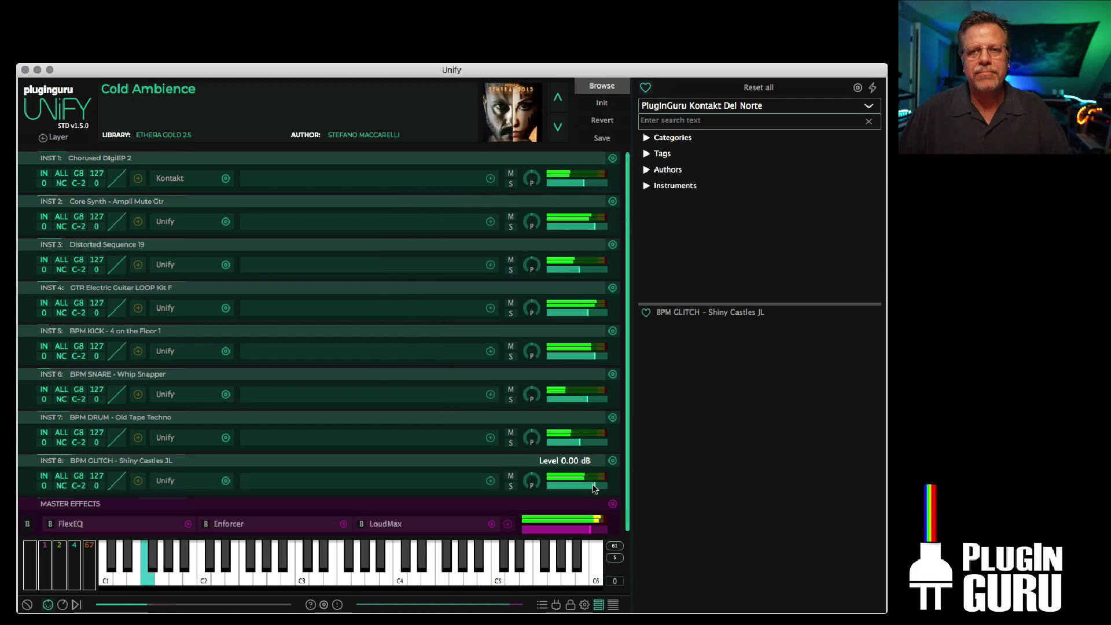
pyautogui.moveTo(595, 488); pyautogui.dragTo(575, 492)
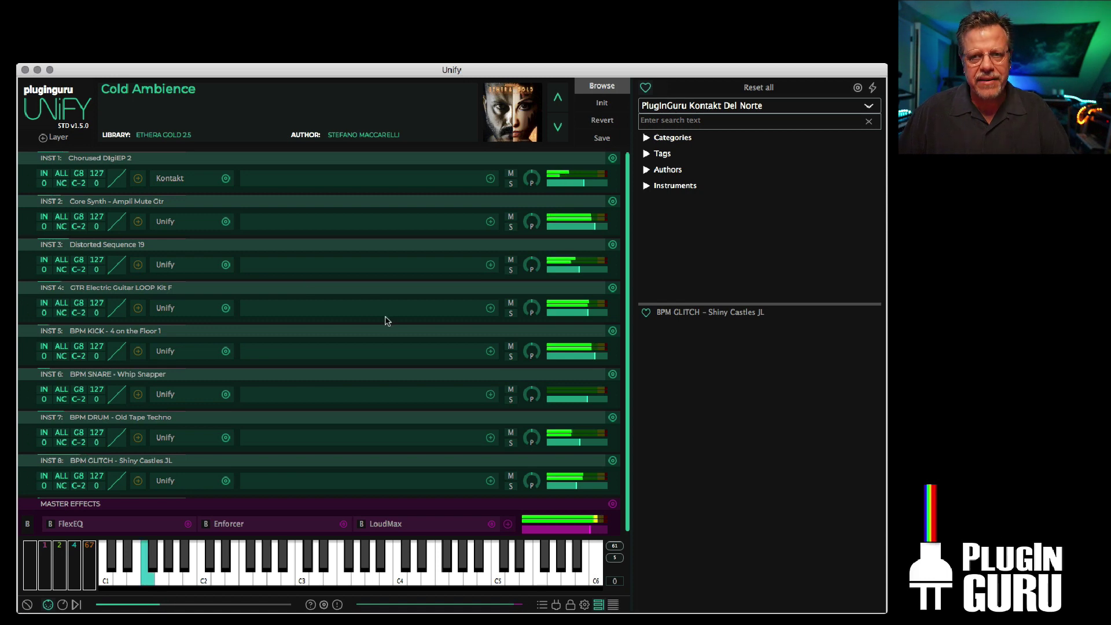
# Load zBPM BELL - Glitch Eternal EchoBellz from PlugInGuru Kontakt MM Bells n Winds into a new Unify layer.
pyautogui.click(711, 107)
pyautogui.click(713, 168)
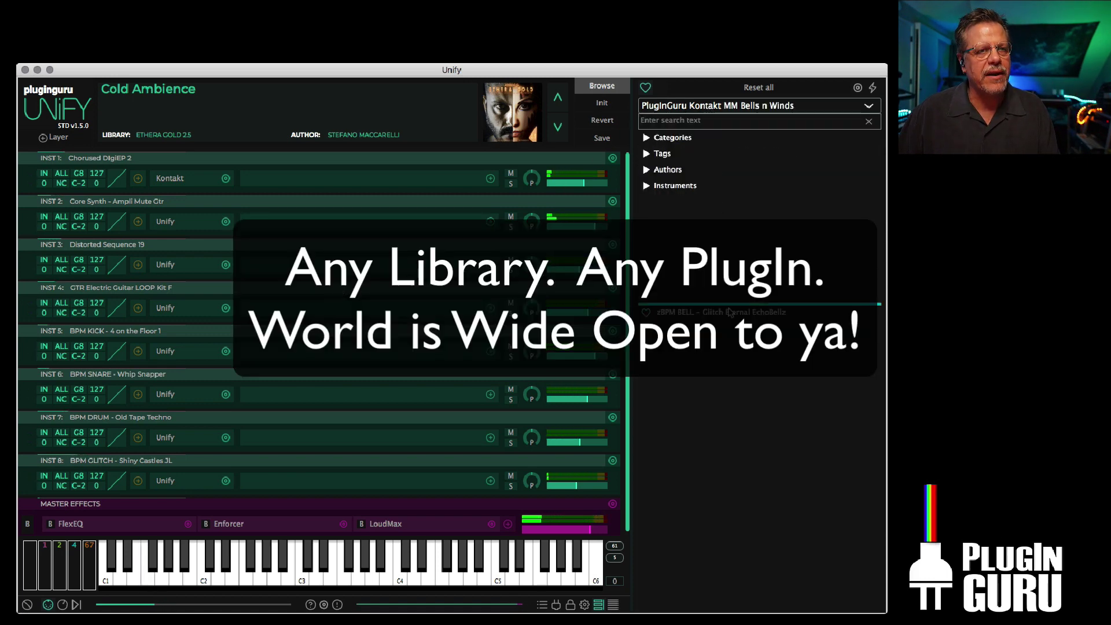
pyautogui.rightClick(670, 315)
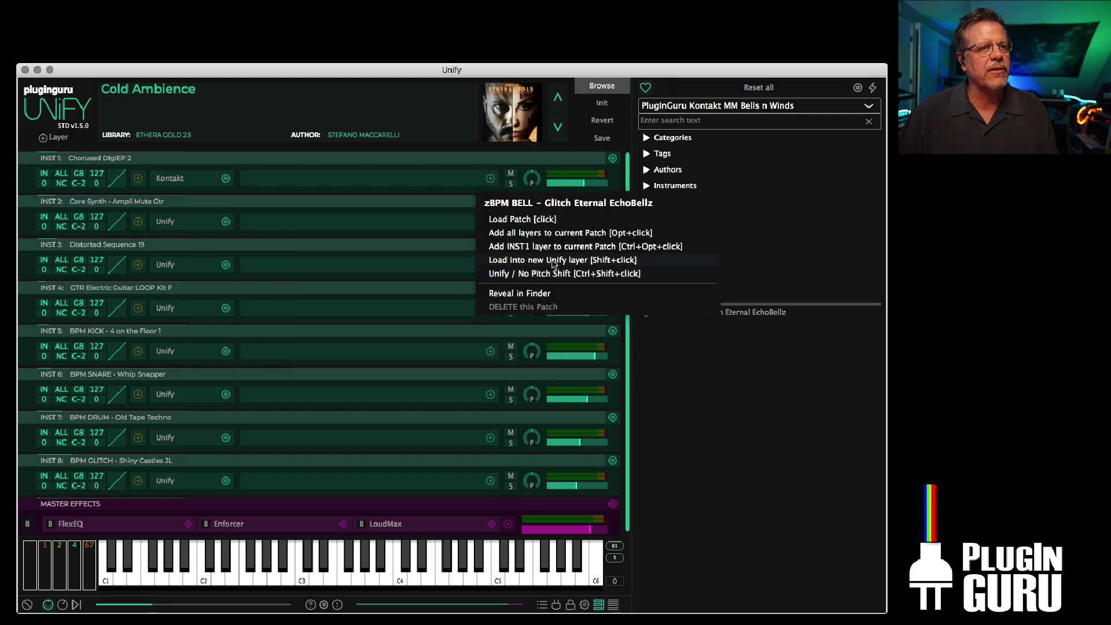
pyautogui.click(556, 260)
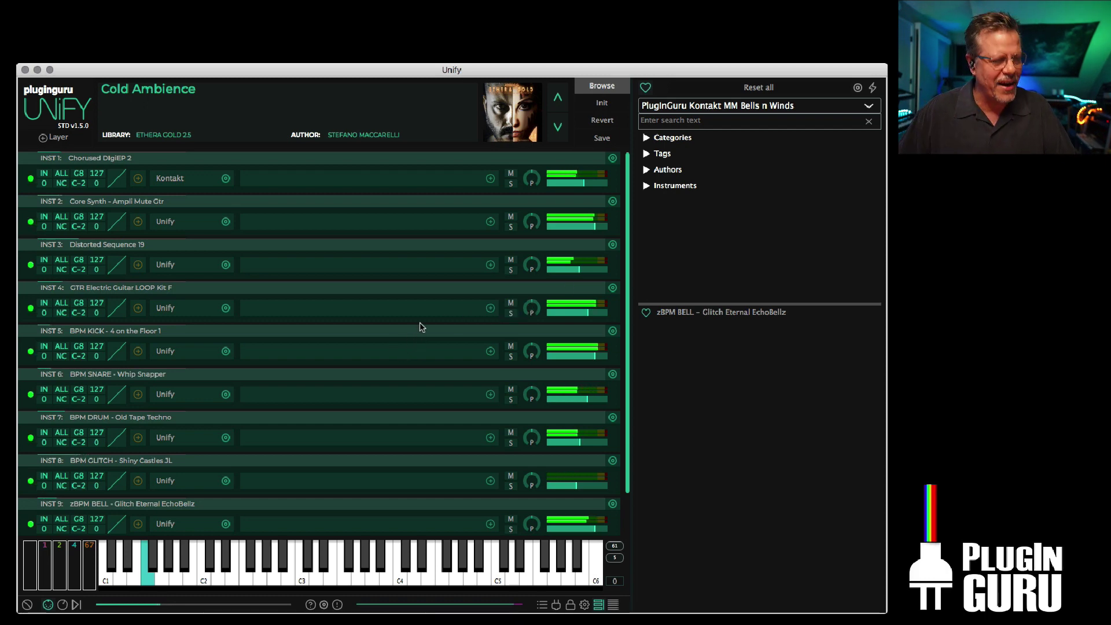
# Solo the GTR Electric Guitar LOOP Kit F layer and add the Omega Delay effect to it.
pyautogui.click(511, 313)
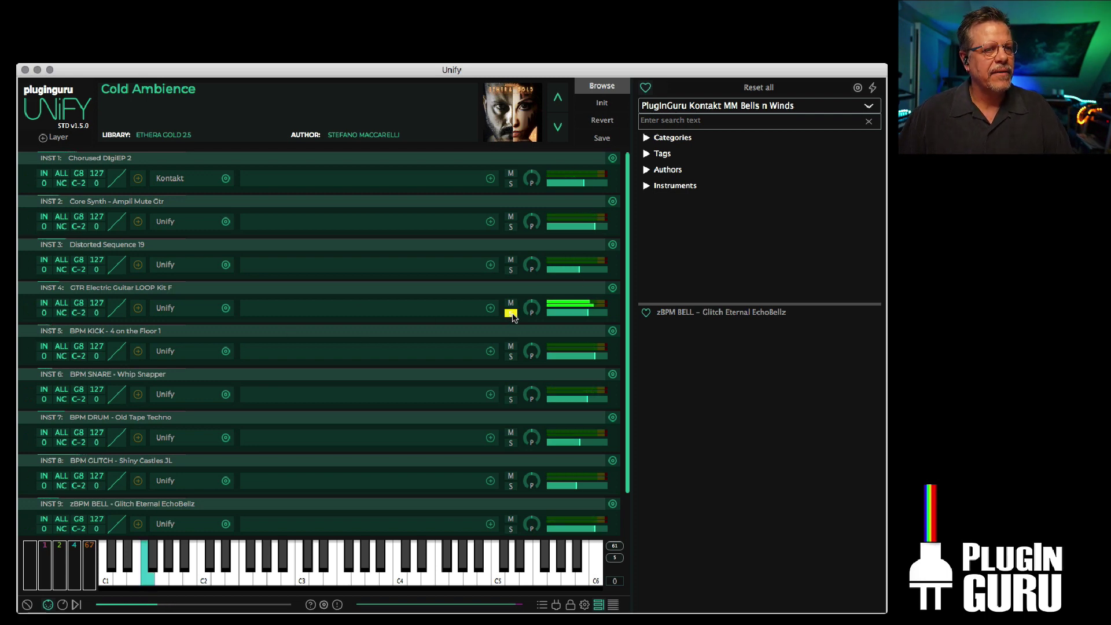
pyautogui.click(490, 309)
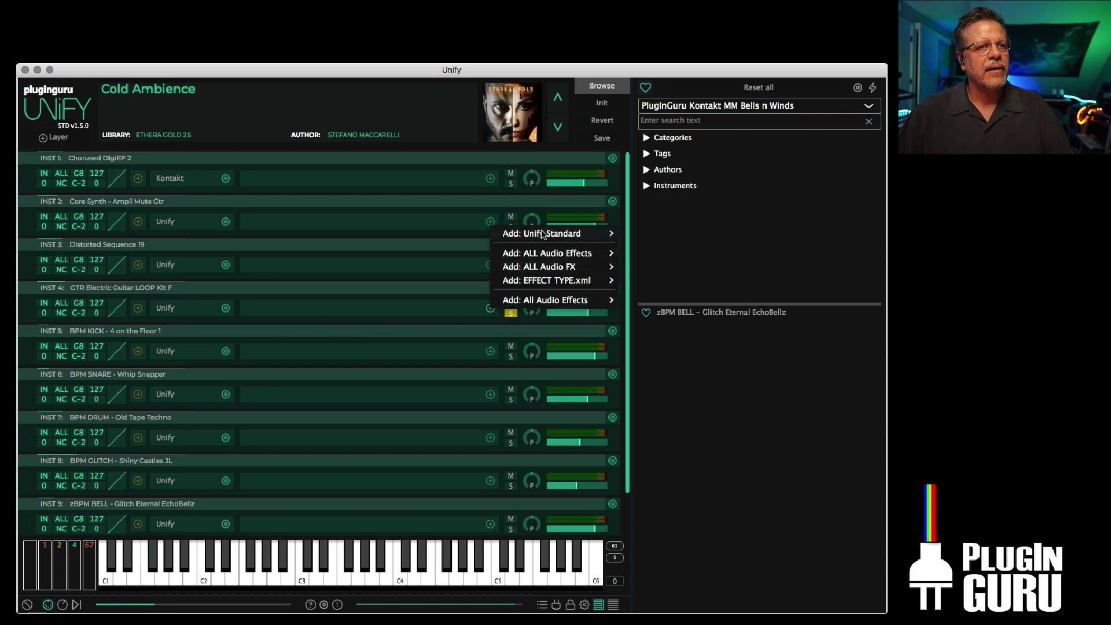
pyautogui.moveTo(610, 237)
pyautogui.moveTo(682, 240)
pyautogui.click(735, 236)
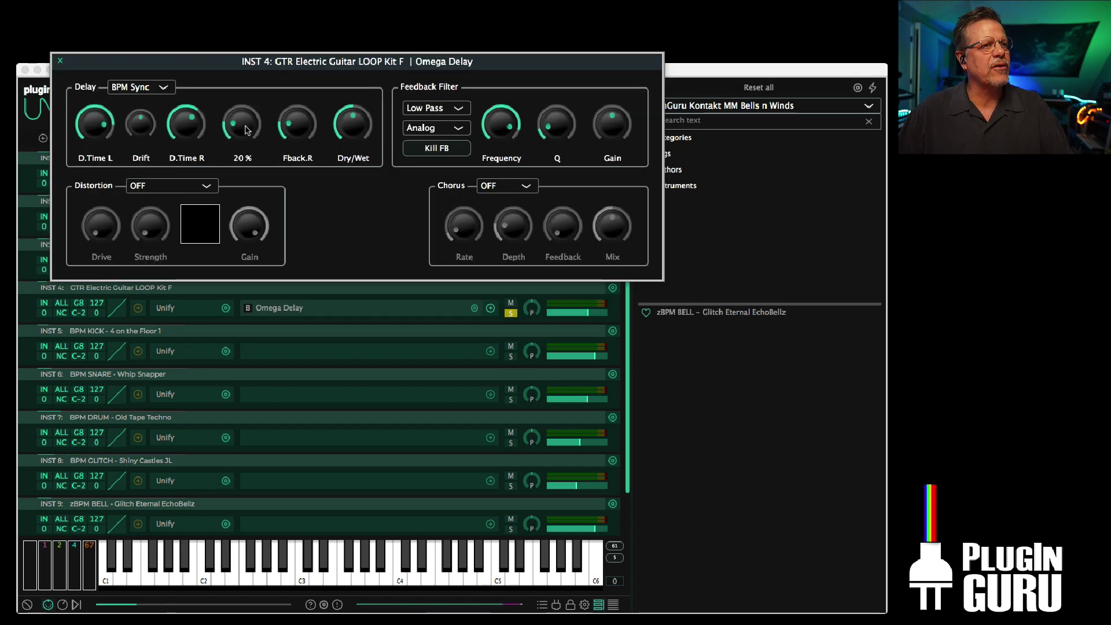
pyautogui.moveTo(188, 119)
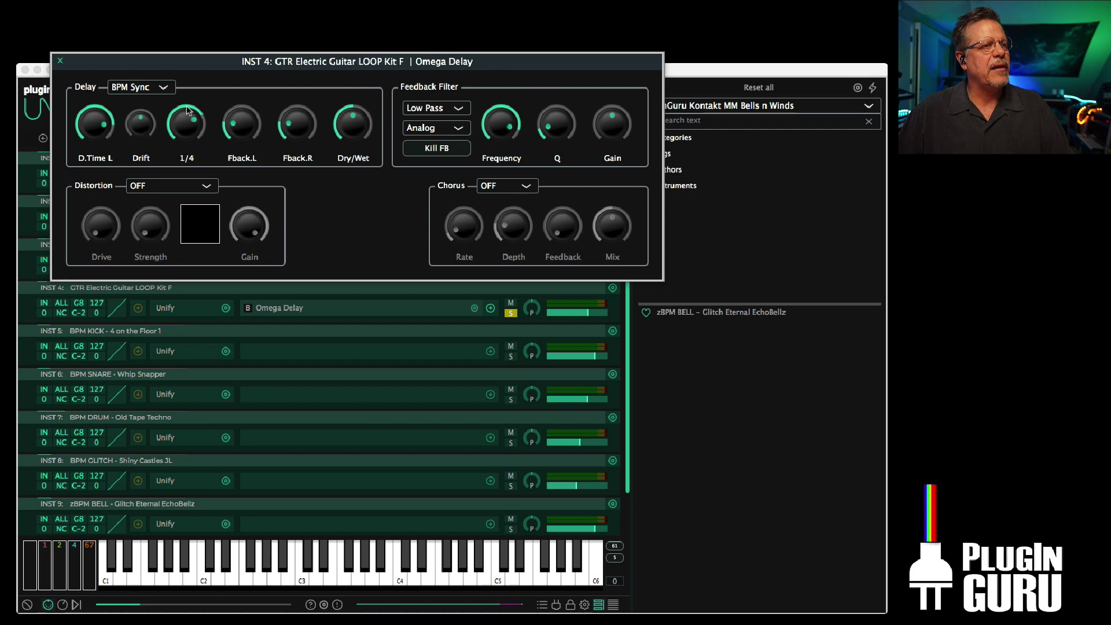
# Set the Omega Delay's distortion to Power Curve, raise its strength to about 0.215, and lower its gain.
pyautogui.click(163, 188)
pyautogui.click(165, 230)
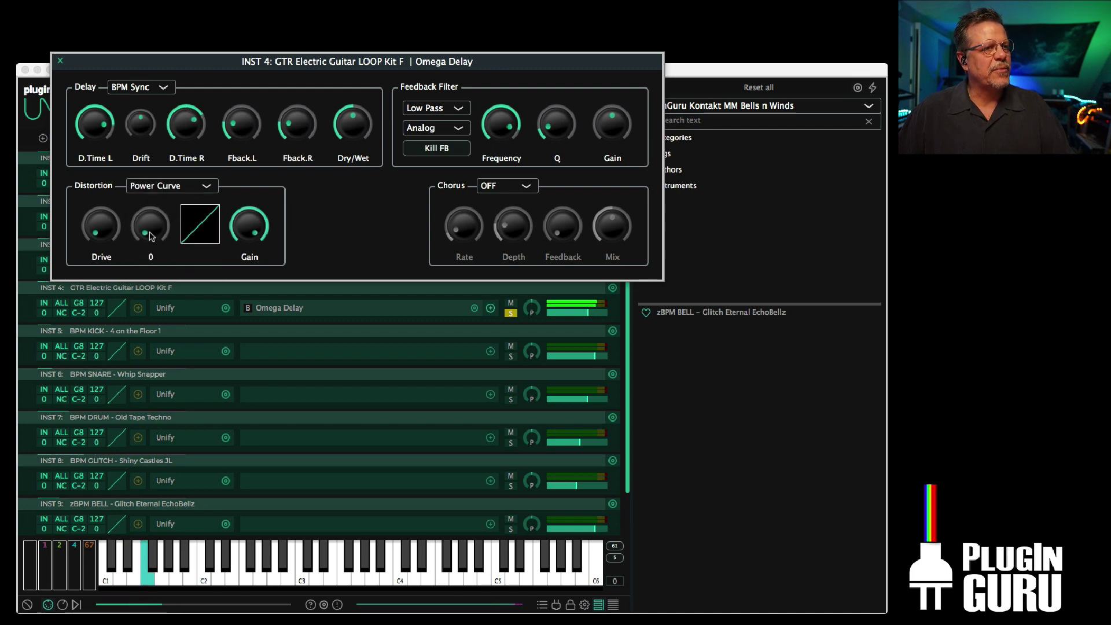
pyautogui.moveTo(152, 215); pyautogui.dragTo(155, 210)
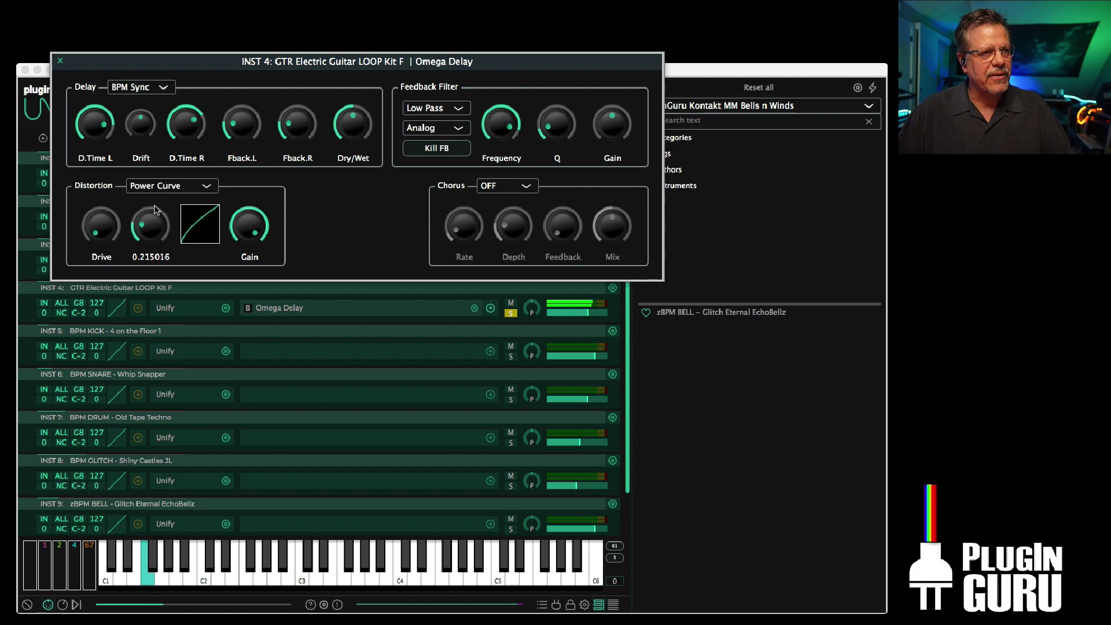
pyautogui.moveTo(250, 239); pyautogui.dragTo(248, 269)
# Set the Omega Delay's chorus to Single with a lower depth, close the effect, and unsolo the guitar layer.
pyautogui.click(497, 185)
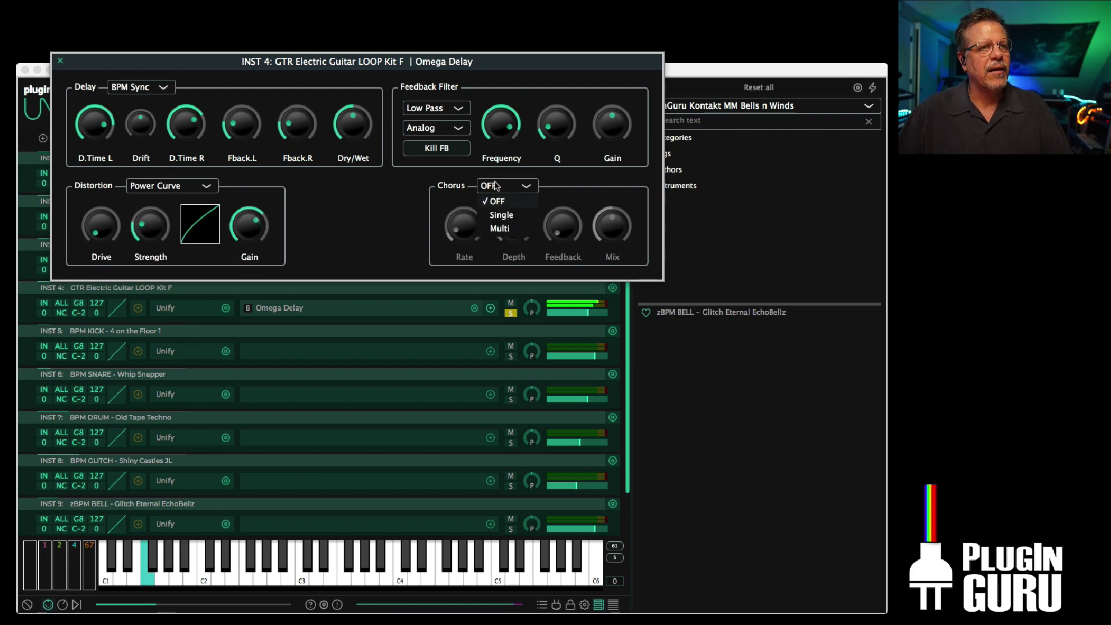
pyautogui.click(502, 215)
pyautogui.moveTo(510, 233); pyautogui.dragTo(508, 247)
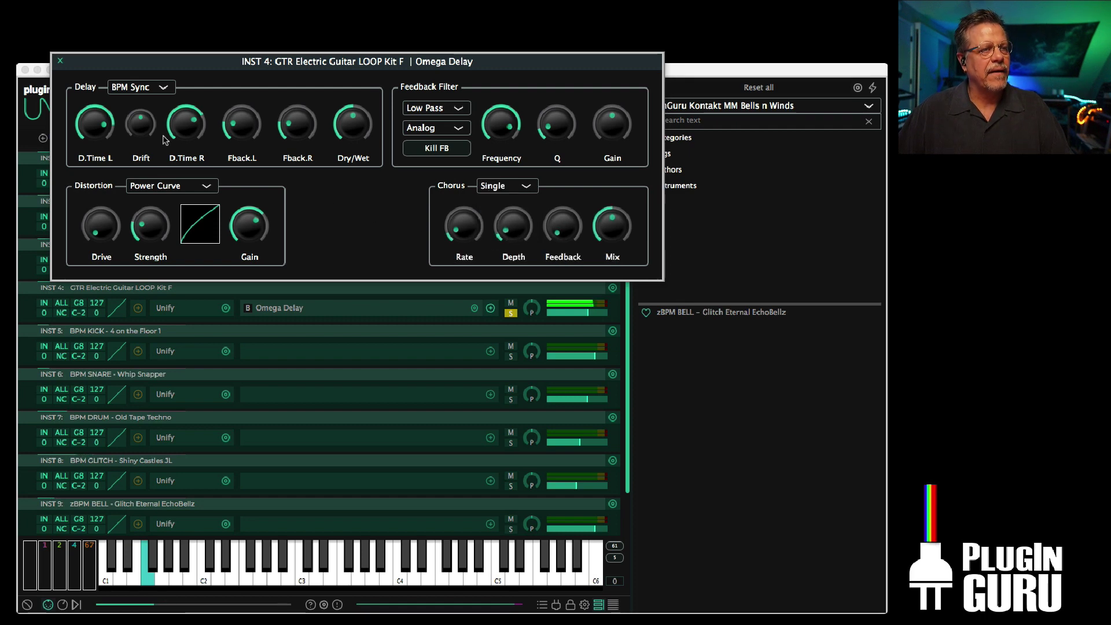
pyautogui.click(62, 61)
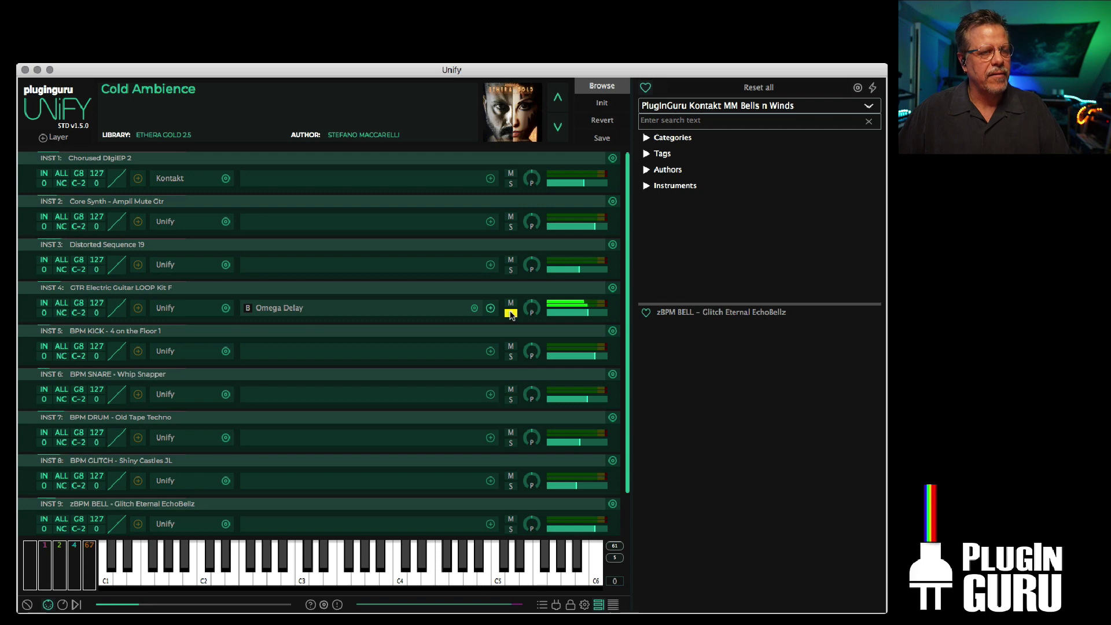
pyautogui.click(511, 314)
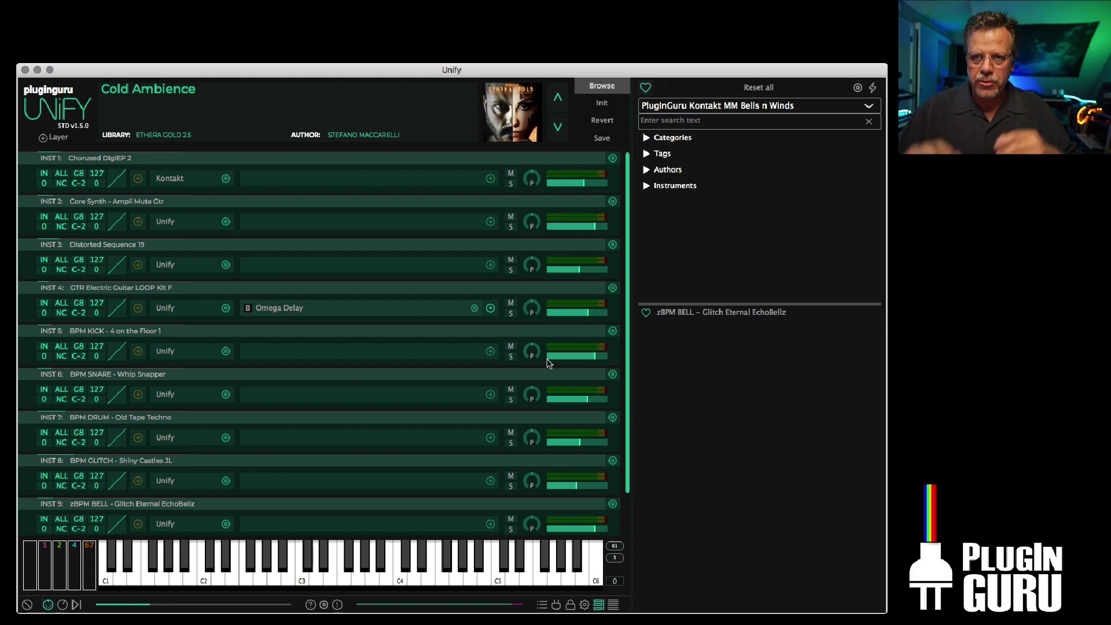
# Save every layer as a separate Cold Ambience preset file on the Desktop and select the exported files.
pyautogui.click(602, 138)
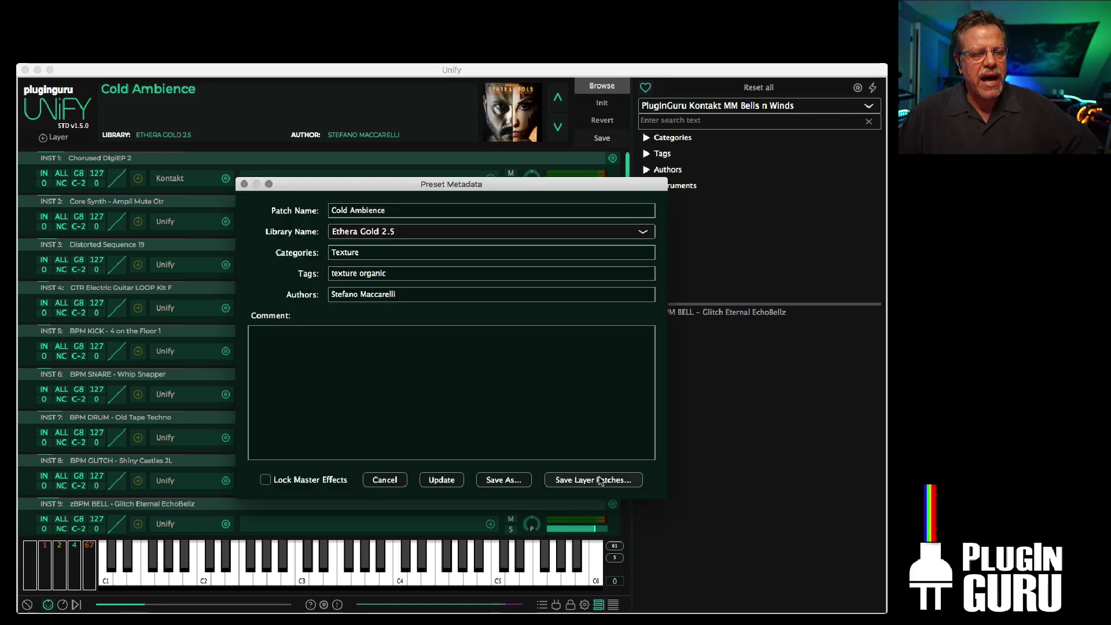
pyautogui.click(579, 481)
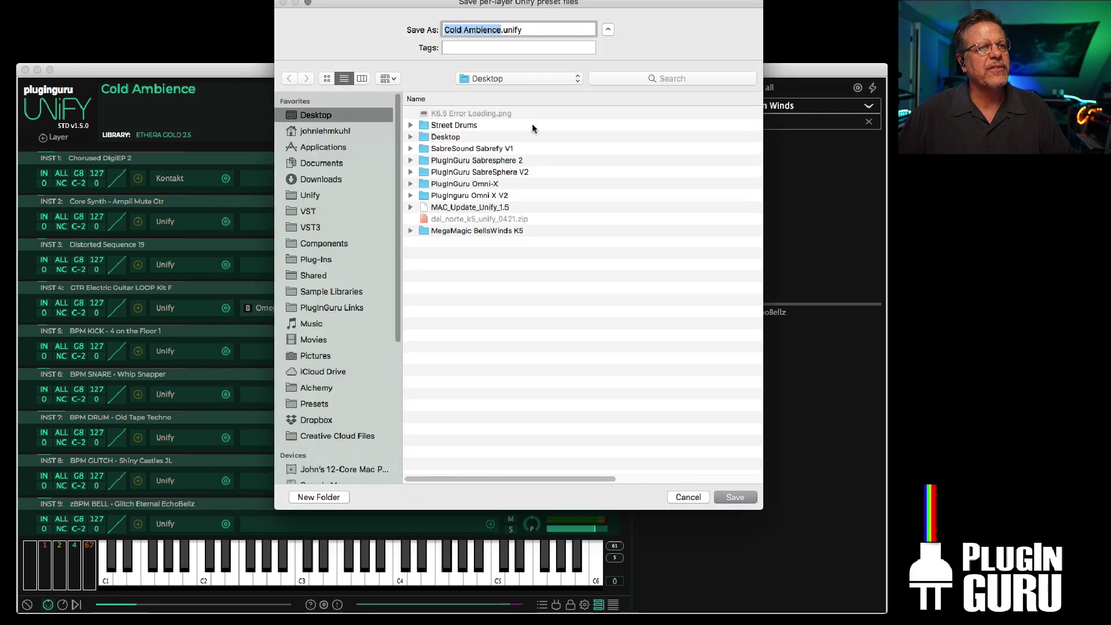
pyautogui.click(739, 498)
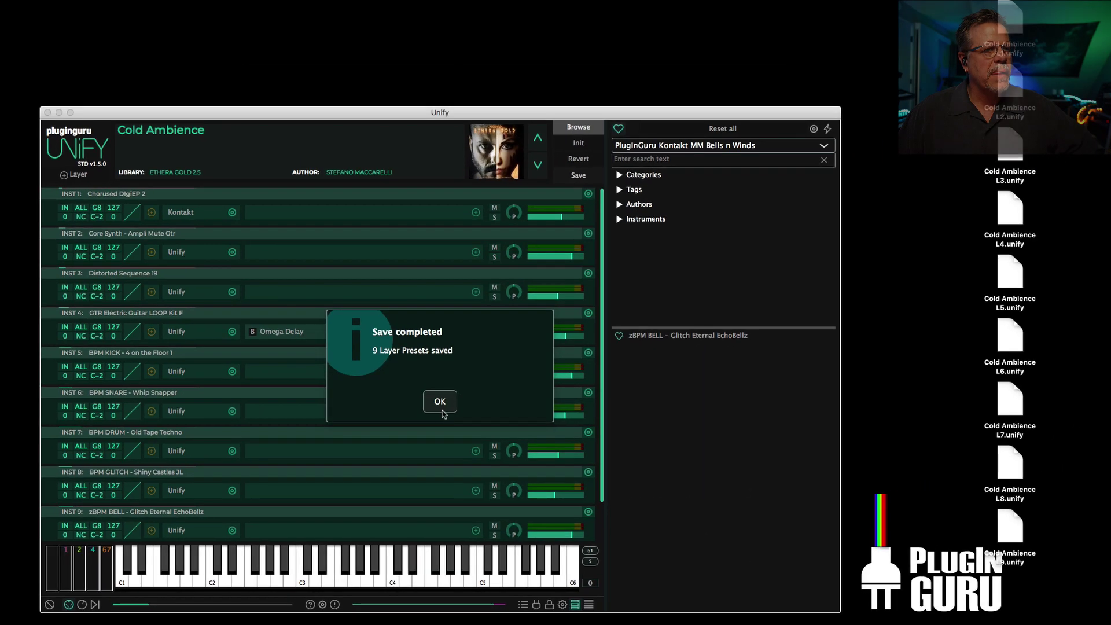
pyautogui.click(449, 382)
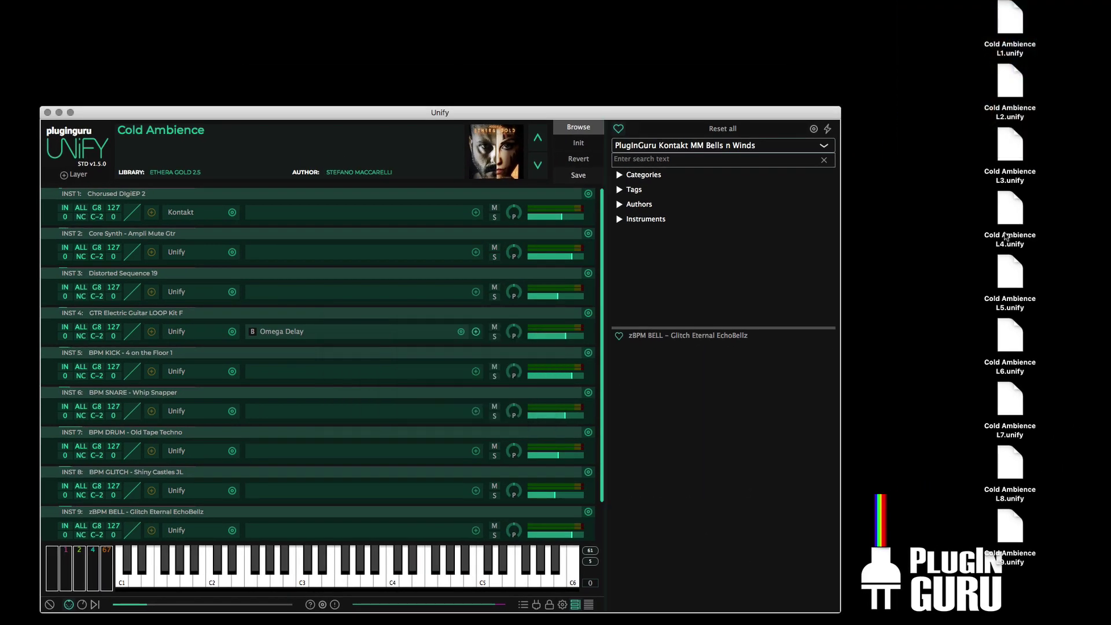
pyautogui.moveTo(963, 23); pyautogui.dragTo(962, 520)
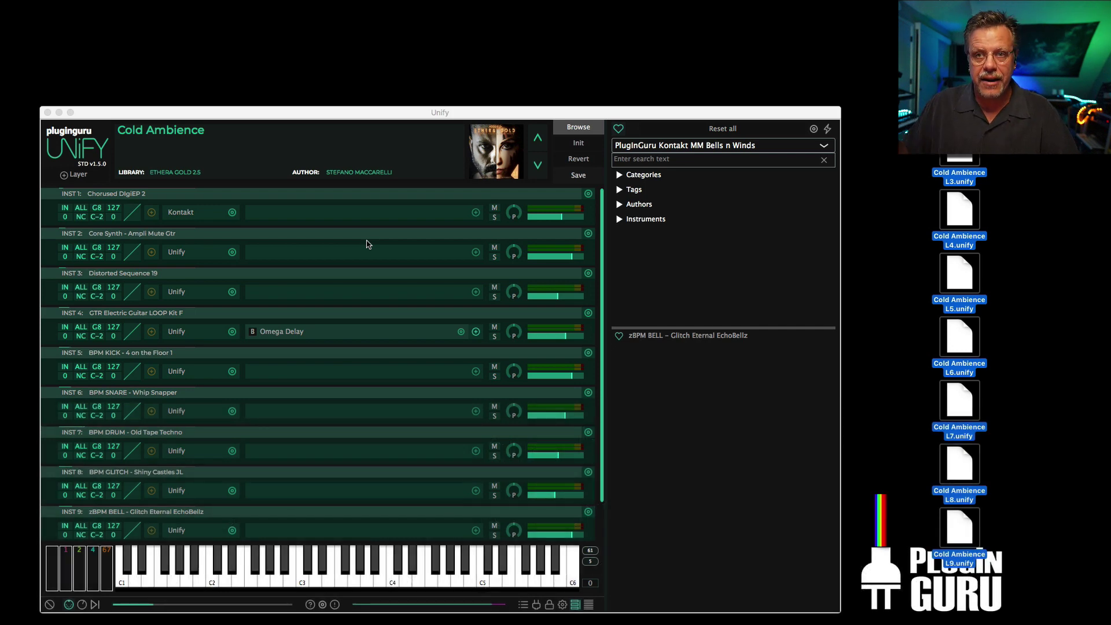
# Add the Unify Standard FilterMax effect to the master effects chain.
pyautogui.scroll(-2, 318, 504)
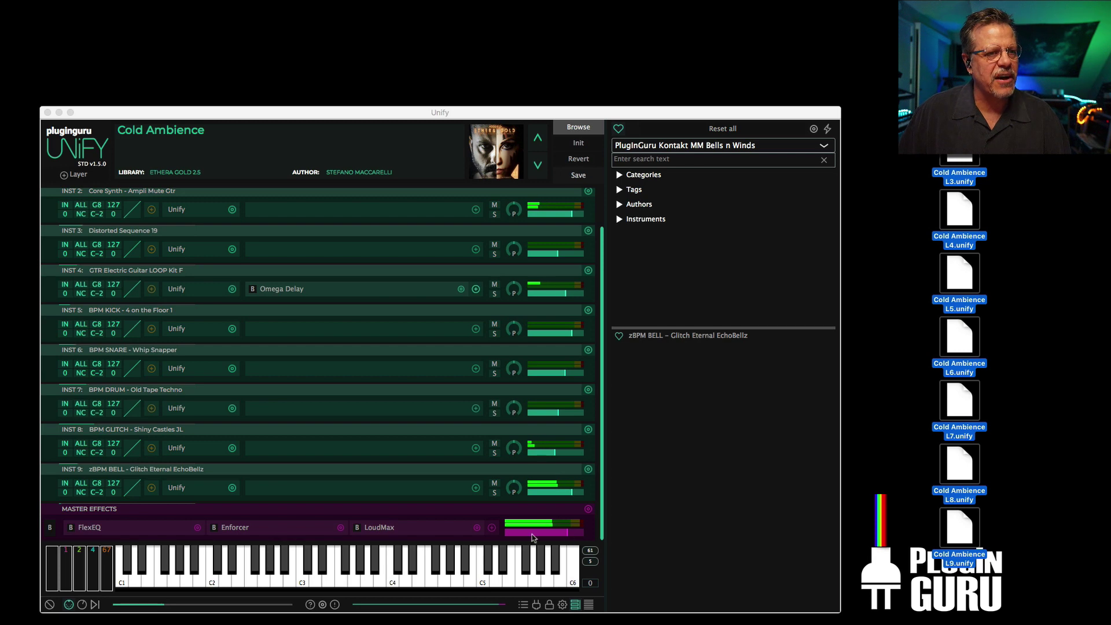
pyautogui.click(491, 528)
pyautogui.click(491, 528)
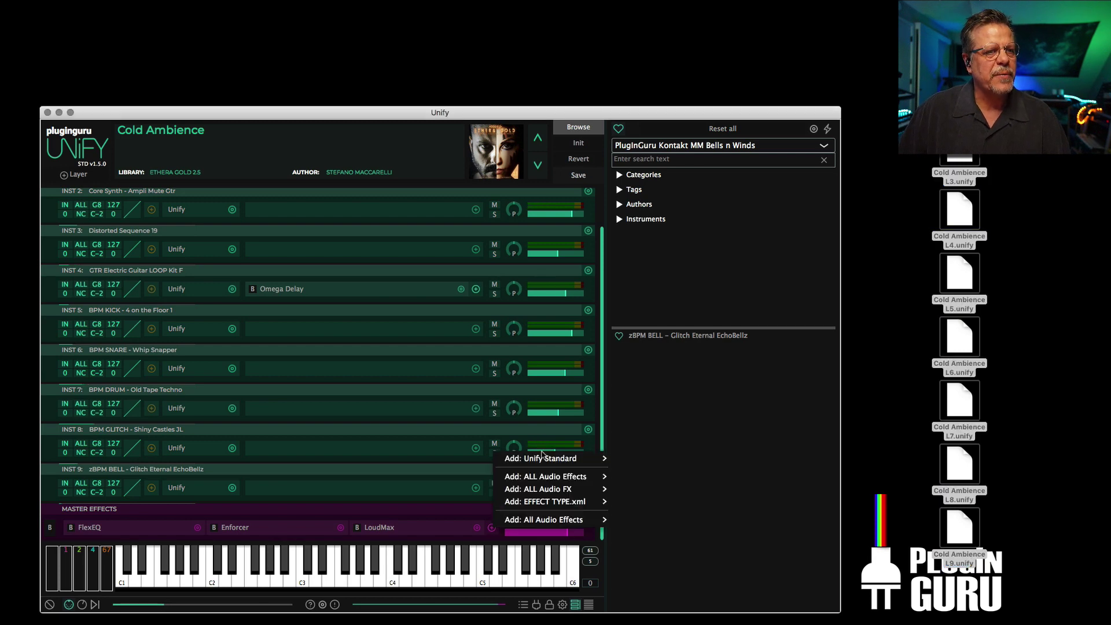
pyautogui.moveTo(544, 463)
pyautogui.moveTo(639, 423)
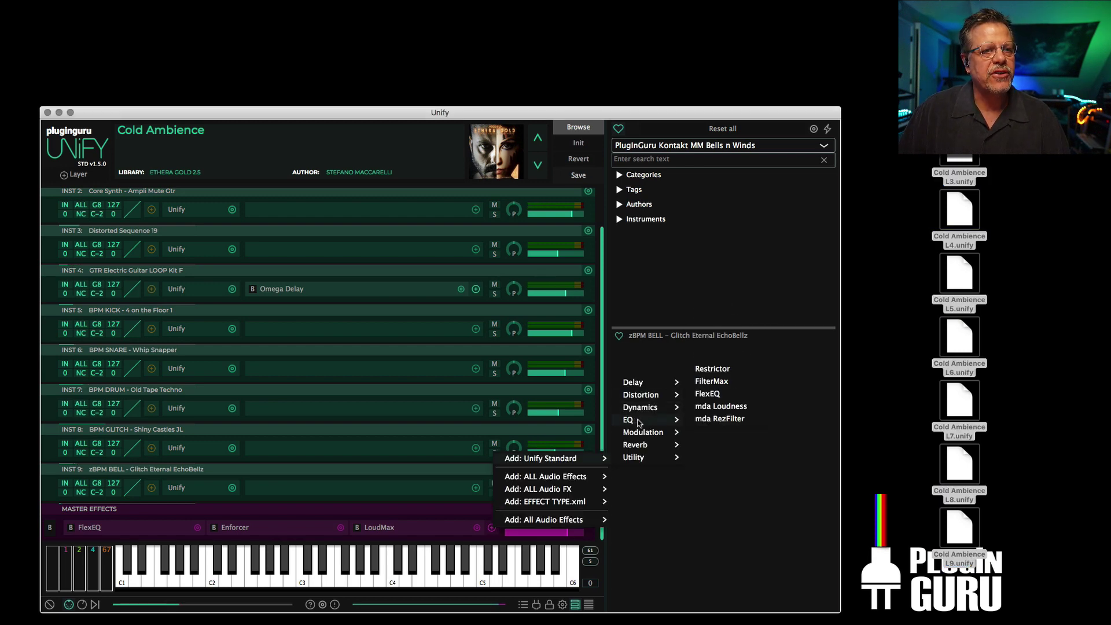
pyautogui.click(711, 382)
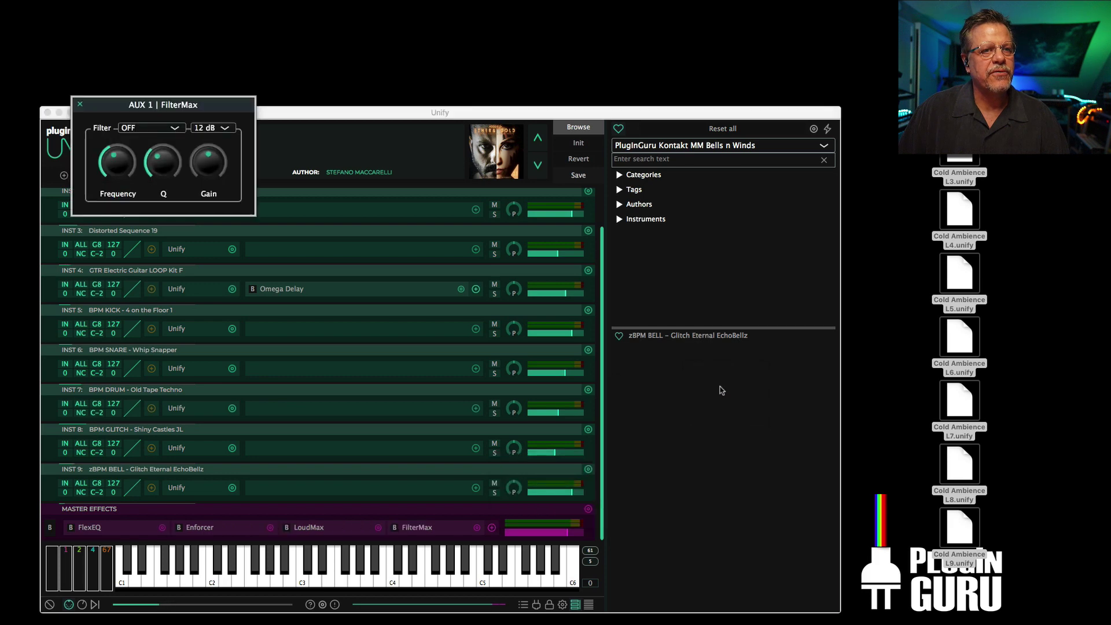
# Set FilterMax to a Low Pass filter and lower its frequency to around 200 Hz.
pyautogui.click(143, 130)
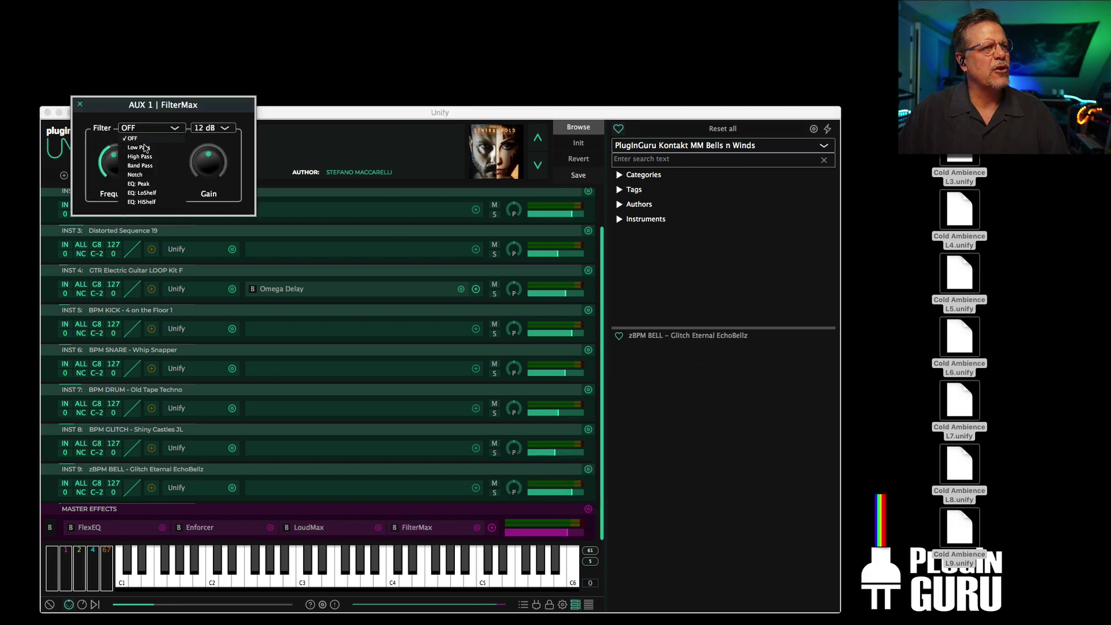
pyautogui.click(142, 148)
pyautogui.moveTo(112, 145); pyautogui.dragTo(118, 194)
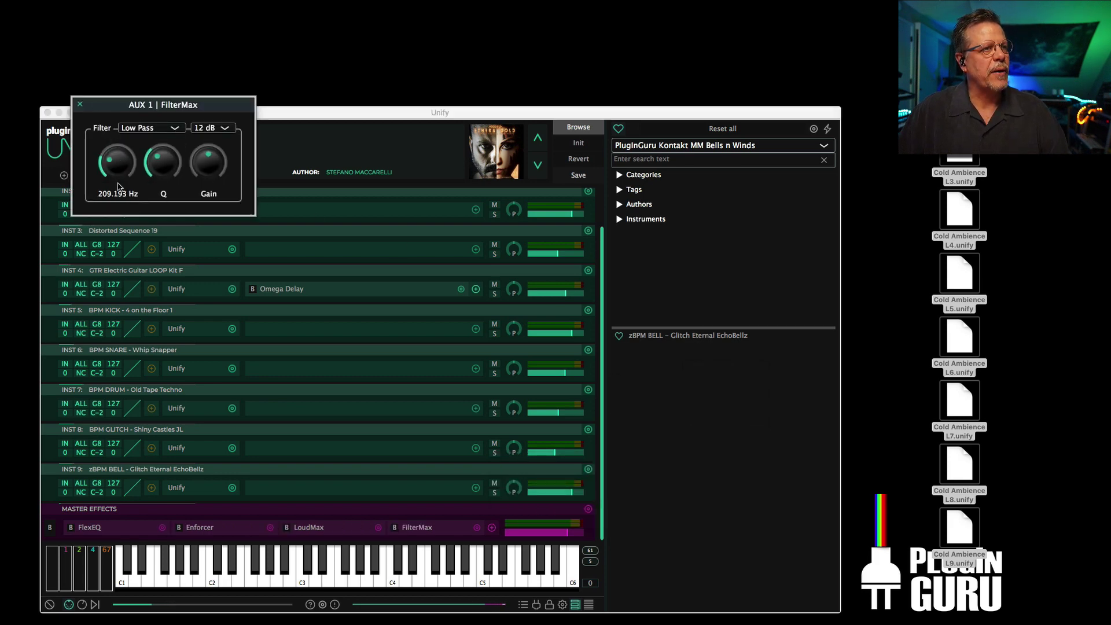
# Reorder the master effects so FilterMax comes first in the chain, ahead of FlexEQ.
pyautogui.moveTo(98, 110); pyautogui.dragTo(721, 407)
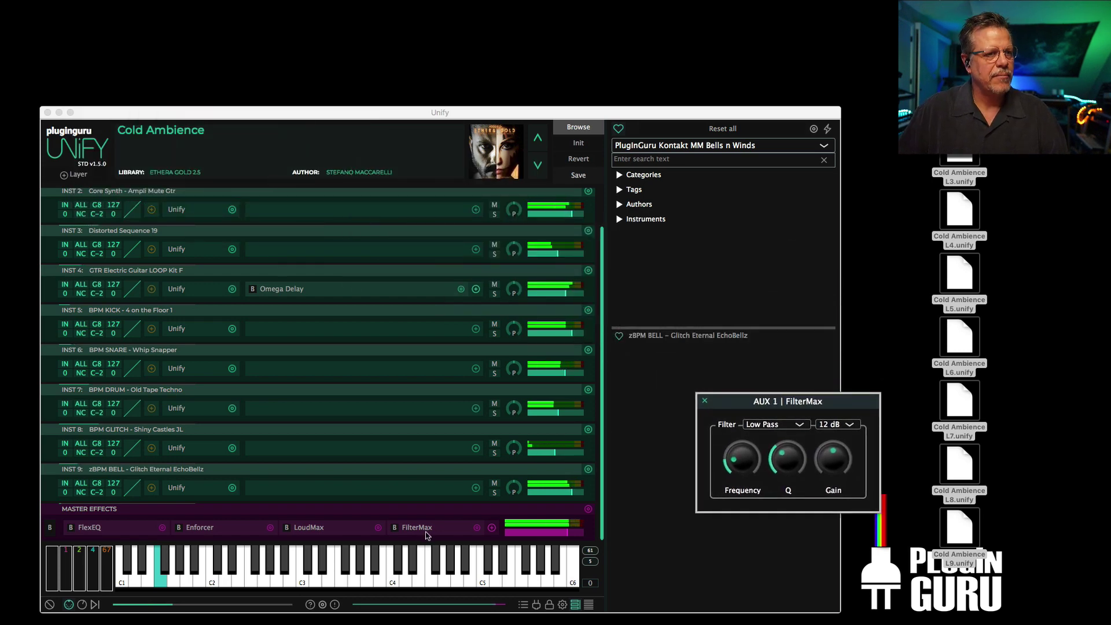
pyautogui.moveTo(426, 532); pyautogui.dragTo(327, 523)
pyautogui.moveTo(195, 530); pyautogui.dragTo(65, 527)
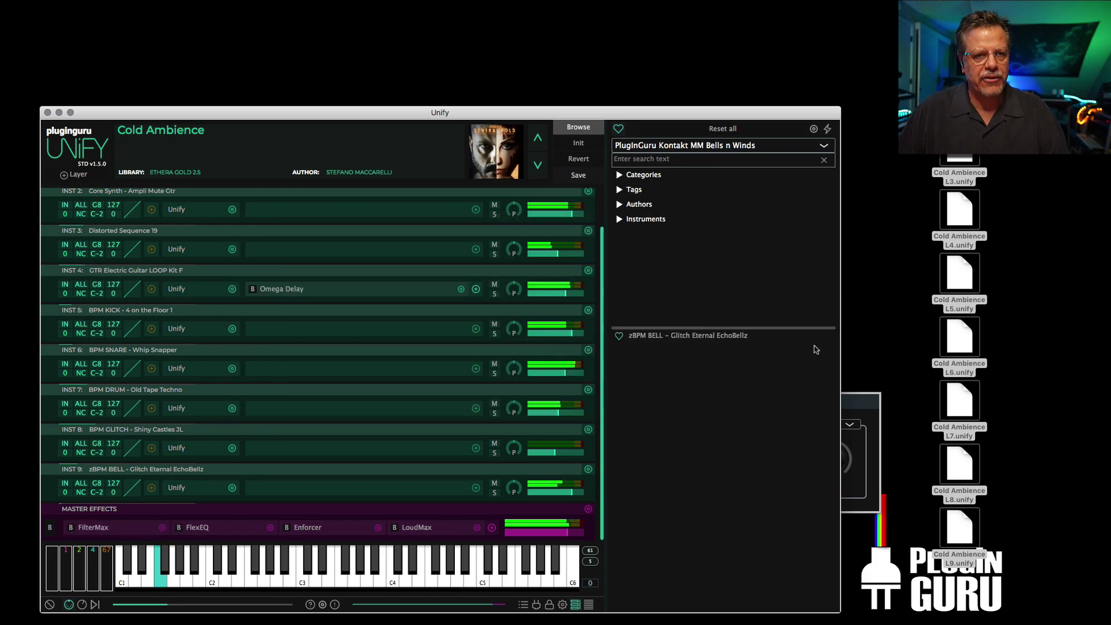
# Sweep FilterMax's frequency up to about 1830 Hz and back down low, and close its window.
pyautogui.click(869, 405)
pyautogui.moveTo(869, 405); pyautogui.dragTo(361, 356)
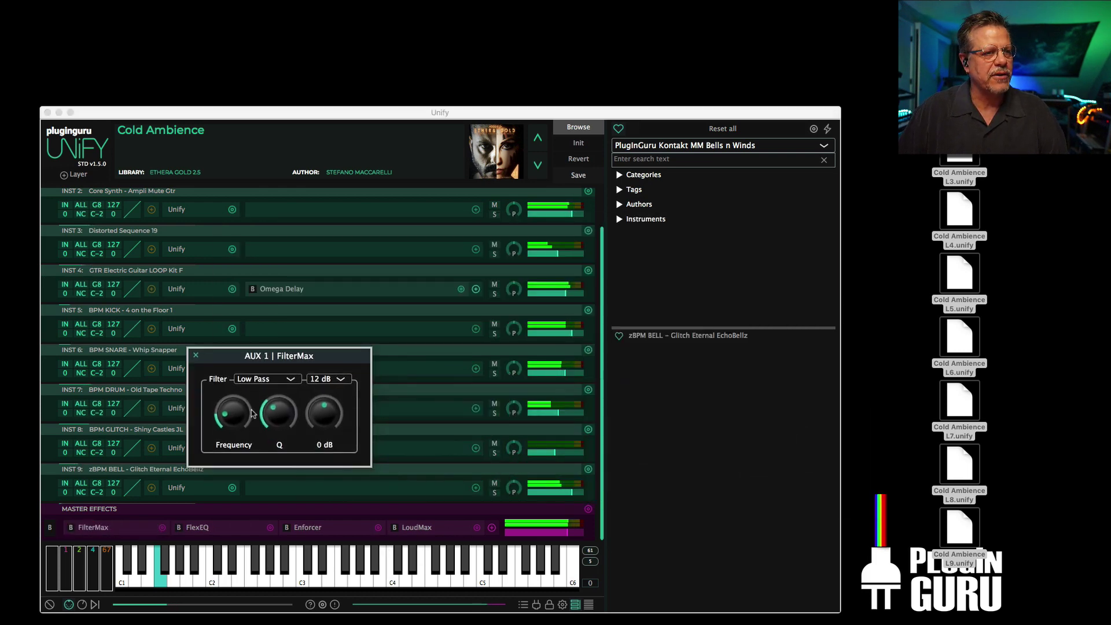
pyautogui.moveTo(250, 411)
pyautogui.mouseDown()
pyautogui.moveTo(237, 414)
pyautogui.moveTo(238, 400)
pyautogui.mouseUp()
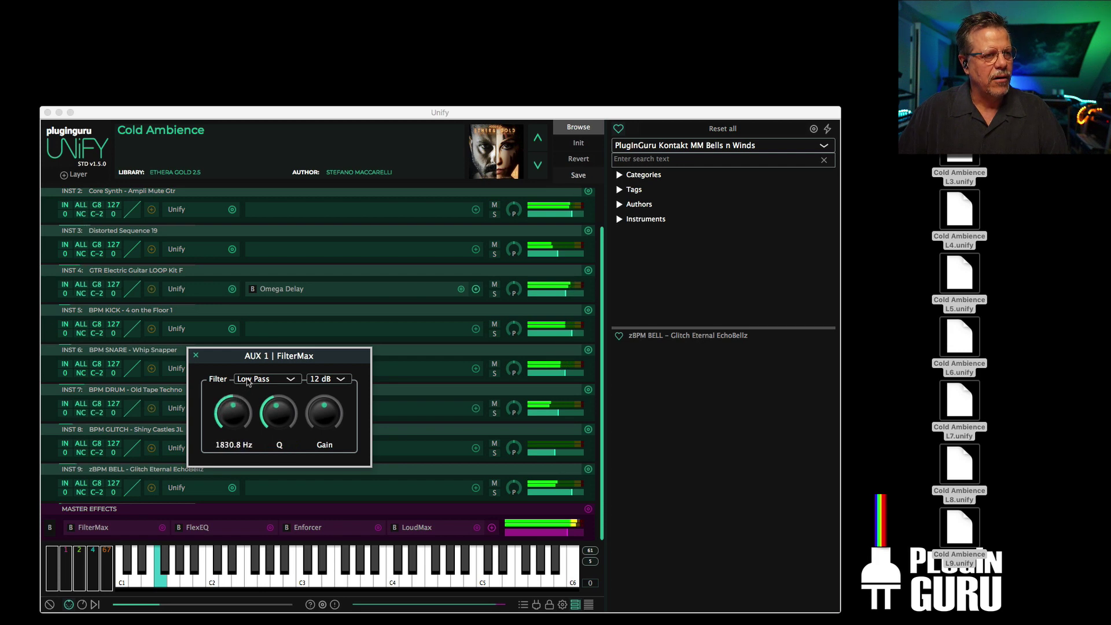
pyautogui.moveTo(233, 412); pyautogui.dragTo(254, 433)
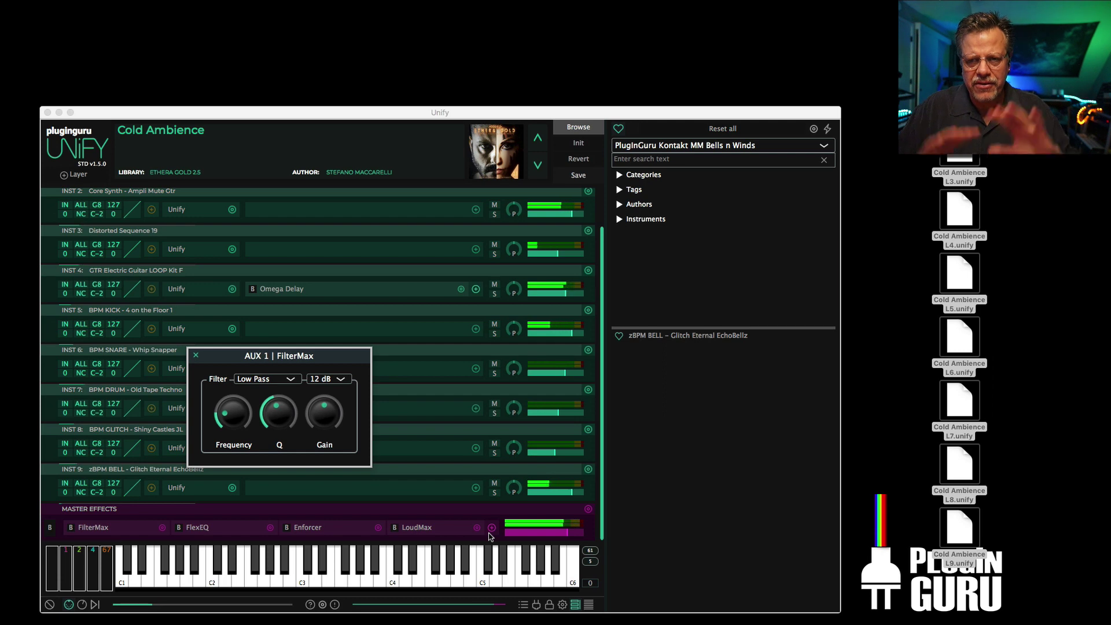
pyautogui.click(196, 356)
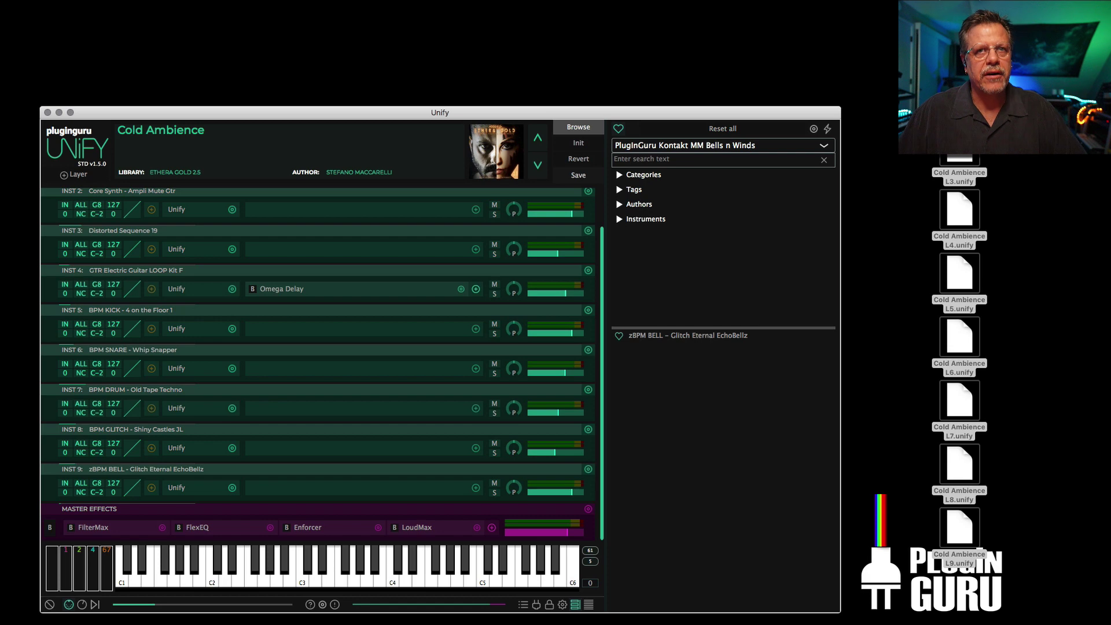
# Delete the exported Cold Ambience layer preset files from the Desktop and return to the layer stack.
pyautogui.click(959, 524)
pyautogui.press('super+BackSpace')
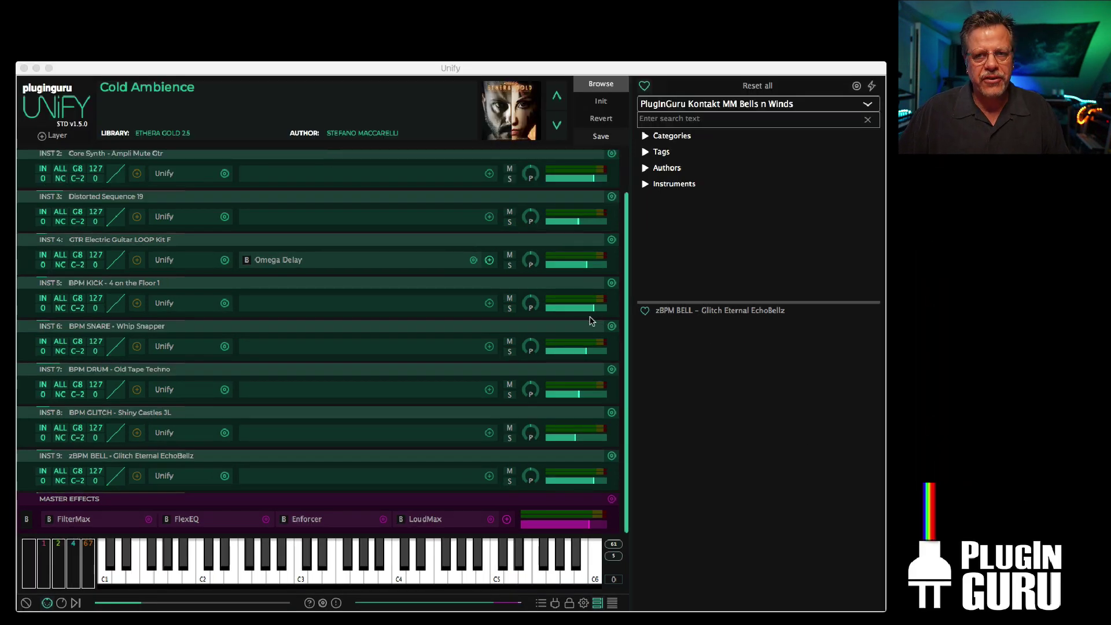
pyautogui.scroll(2, 544, 324)
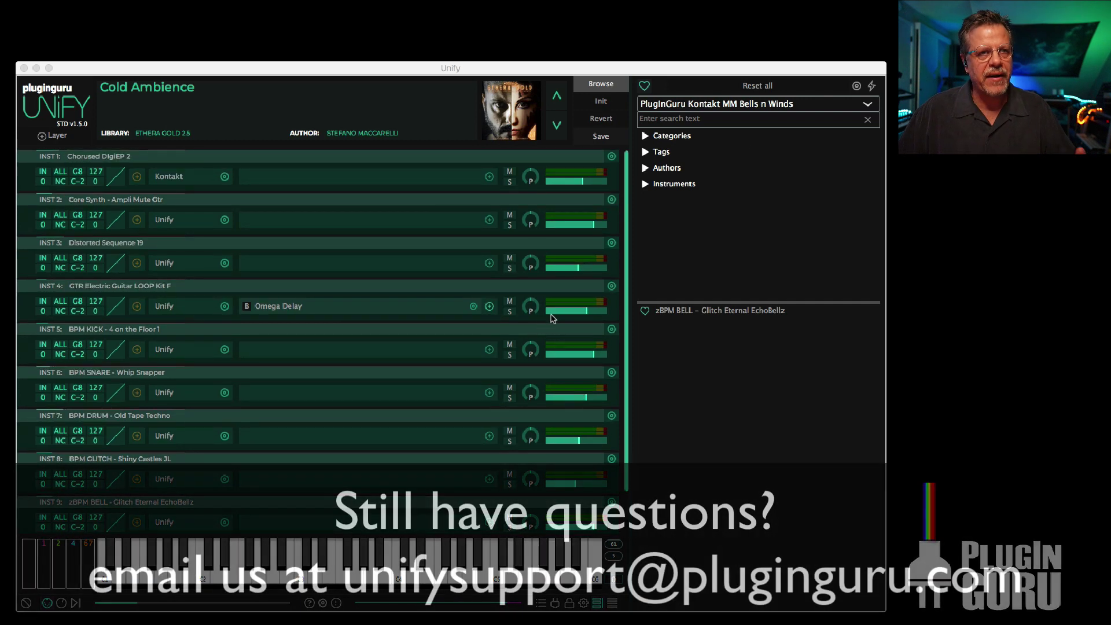